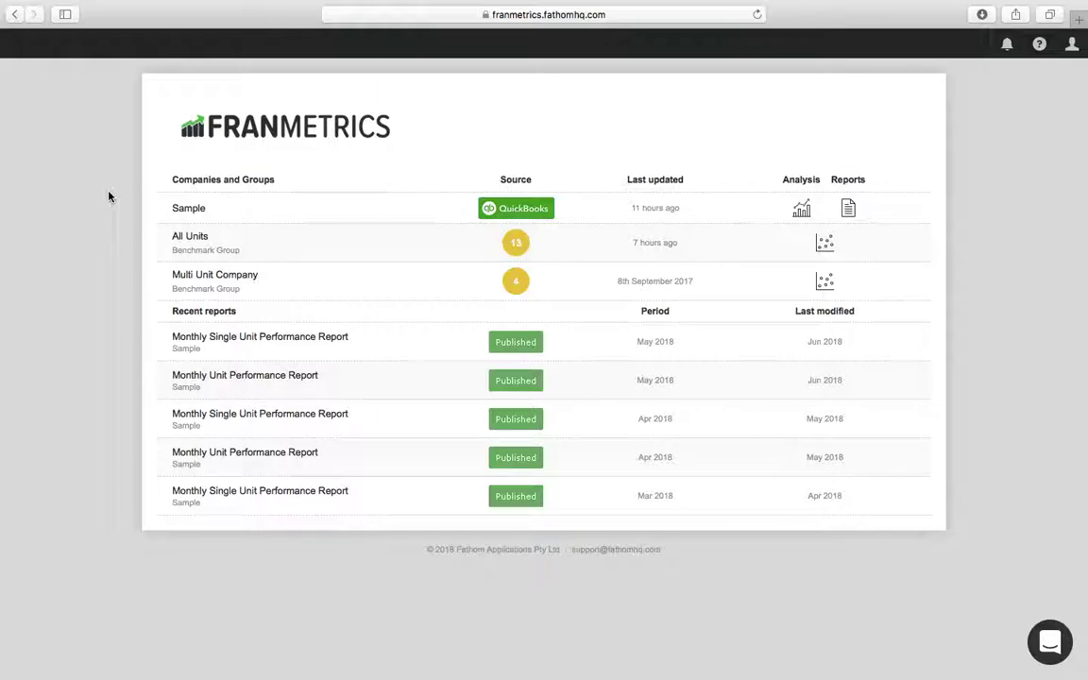
# Open the analysis for the Sample company and examine its May 2018 KPIs for profitability, feedback, efficiency and growth.
pyautogui.click(802, 213)
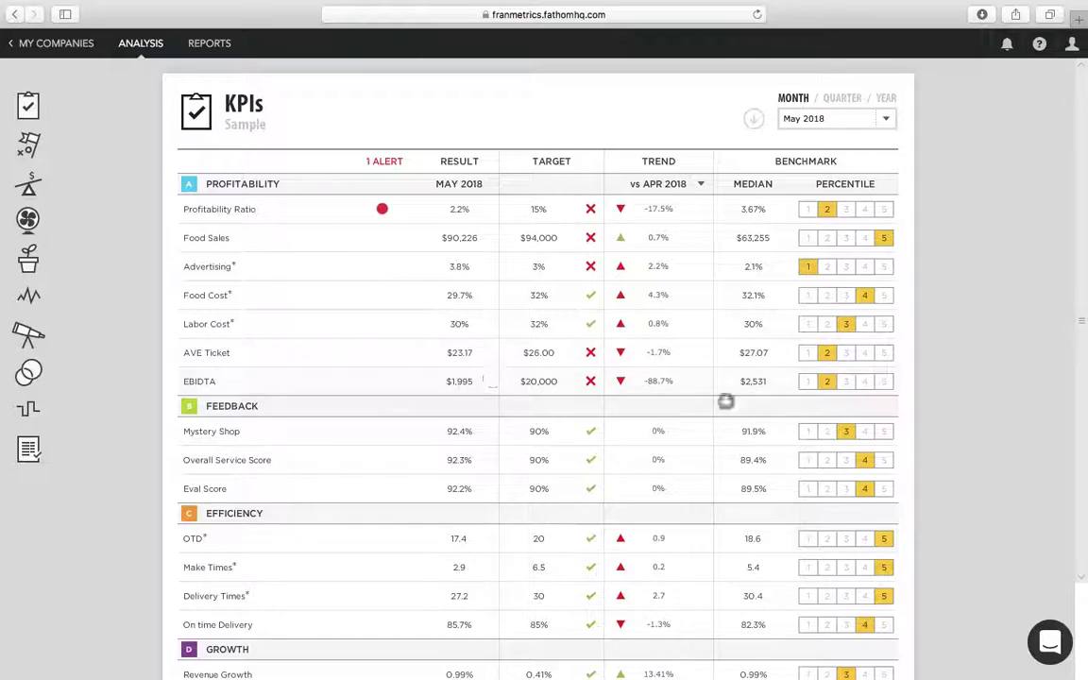
pyautogui.scroll(-2, 930, 309)
pyautogui.scroll(2, 930, 310)
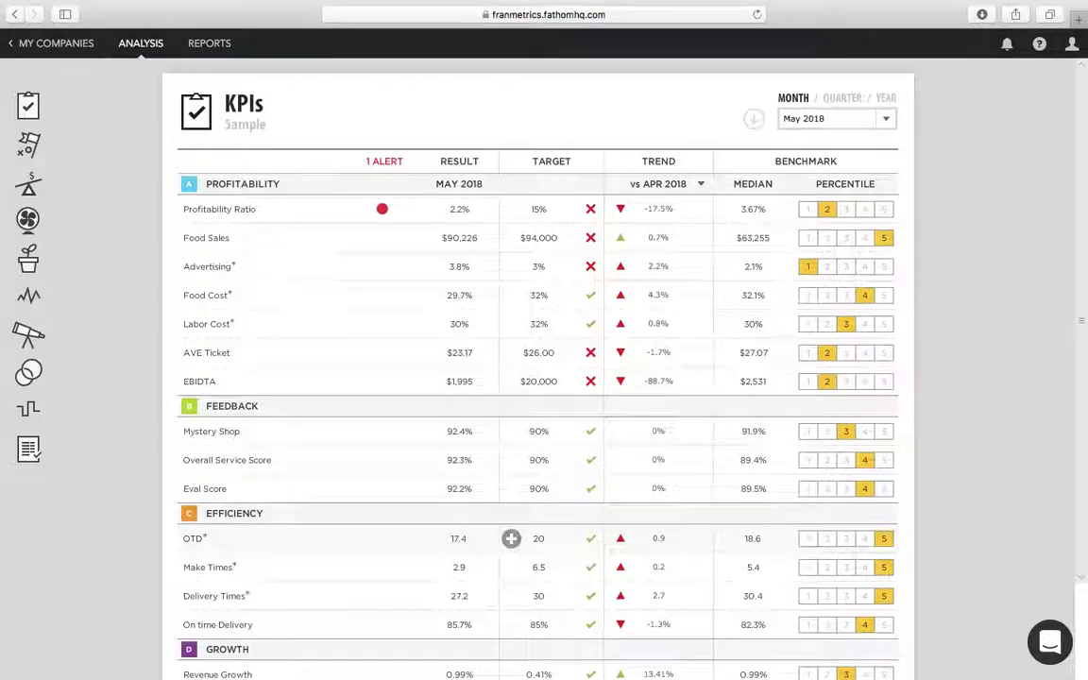
pyautogui.scroll(-3, 511, 541)
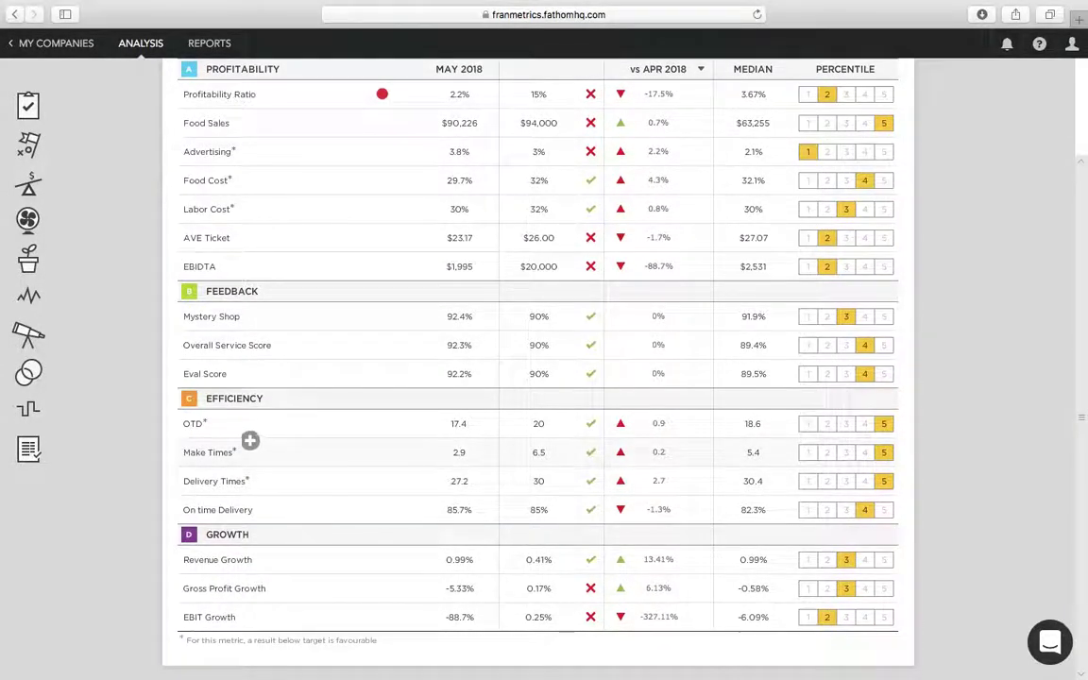
pyautogui.scroll(3, 324, 434)
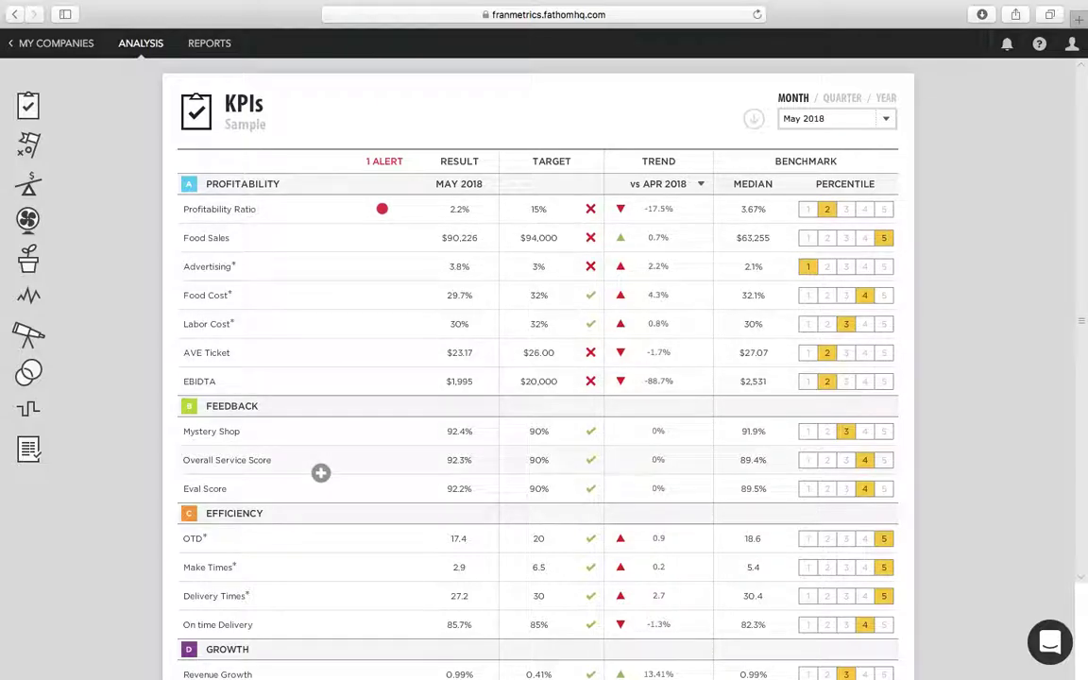
pyautogui.scroll(-2, 320, 468)
pyautogui.scroll(-1, 320, 472)
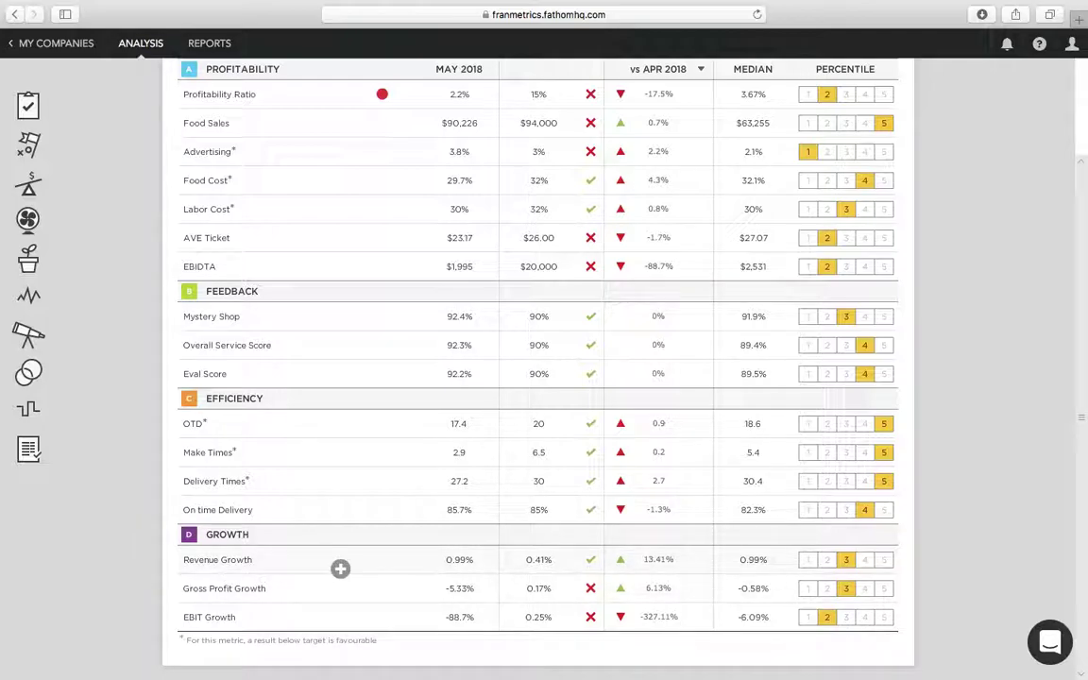
pyautogui.scroll(3, 340, 568)
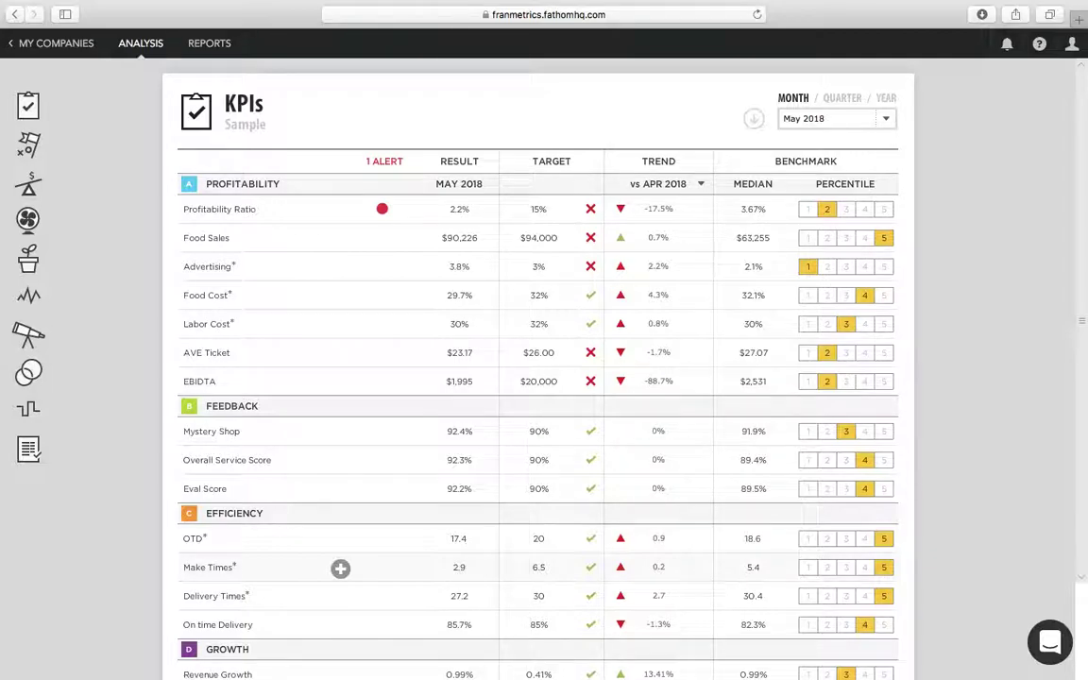
# Look through the available KPI periods, view the results by quarter, and return to the monthly view.
pyautogui.click(886, 121)
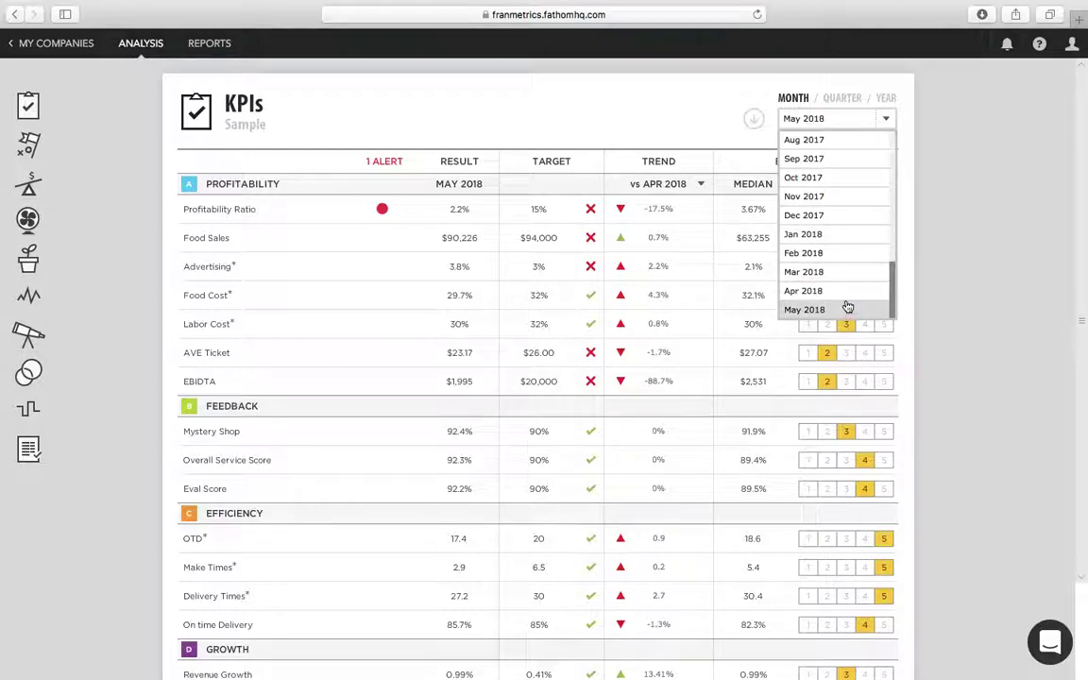
pyautogui.click(966, 245)
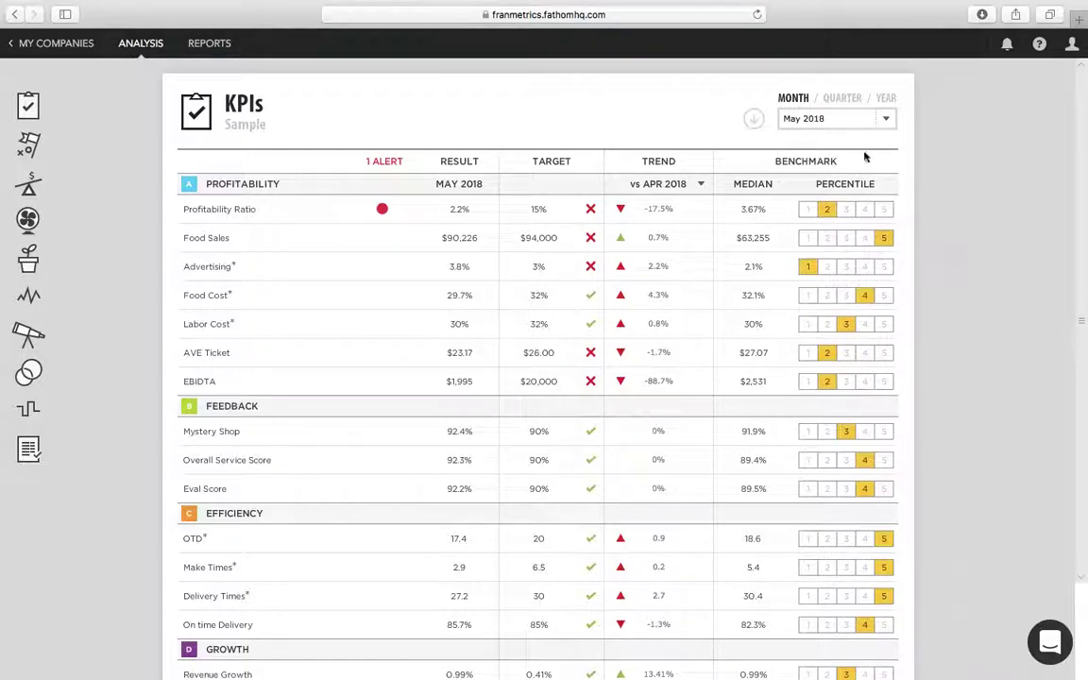
pyautogui.click(841, 98)
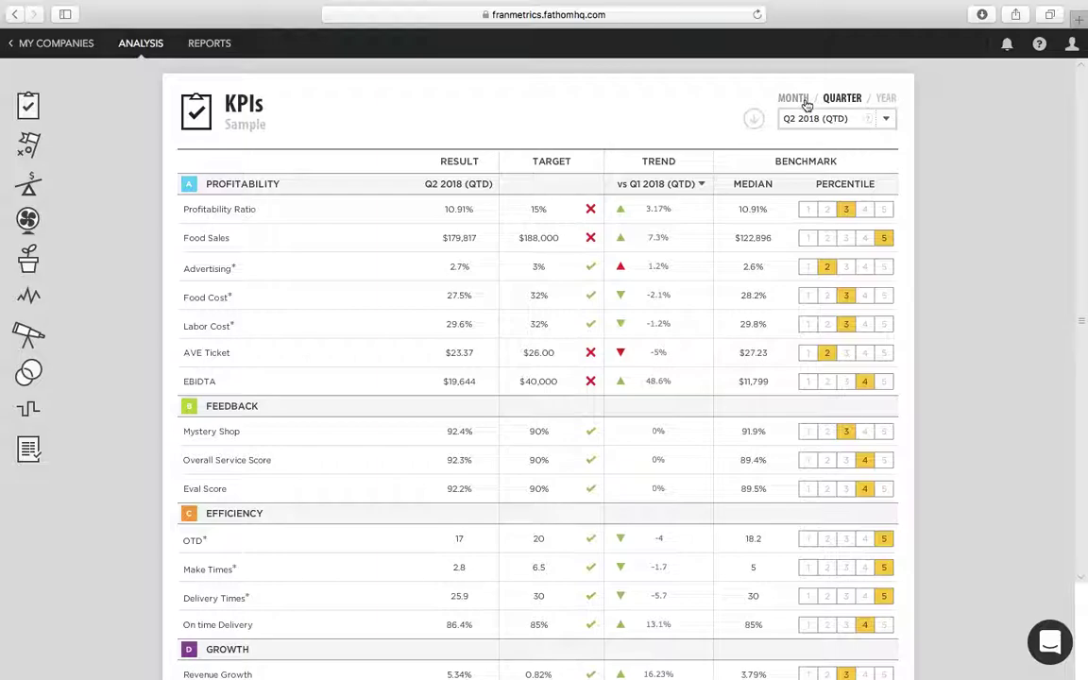
pyautogui.click(889, 120)
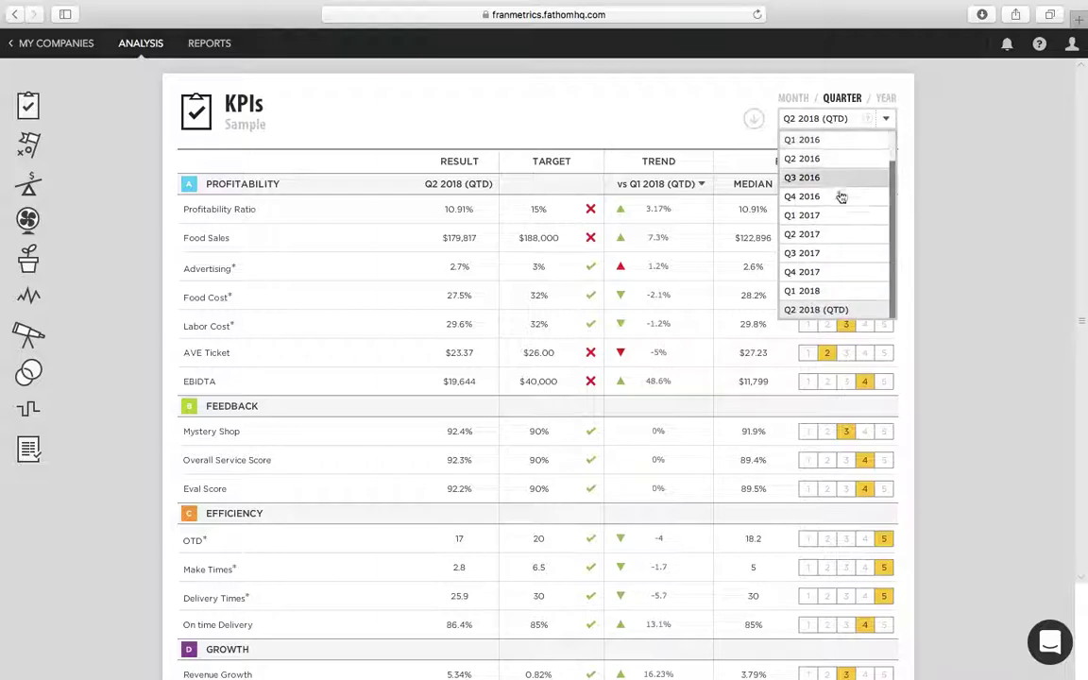
pyautogui.click(793, 99)
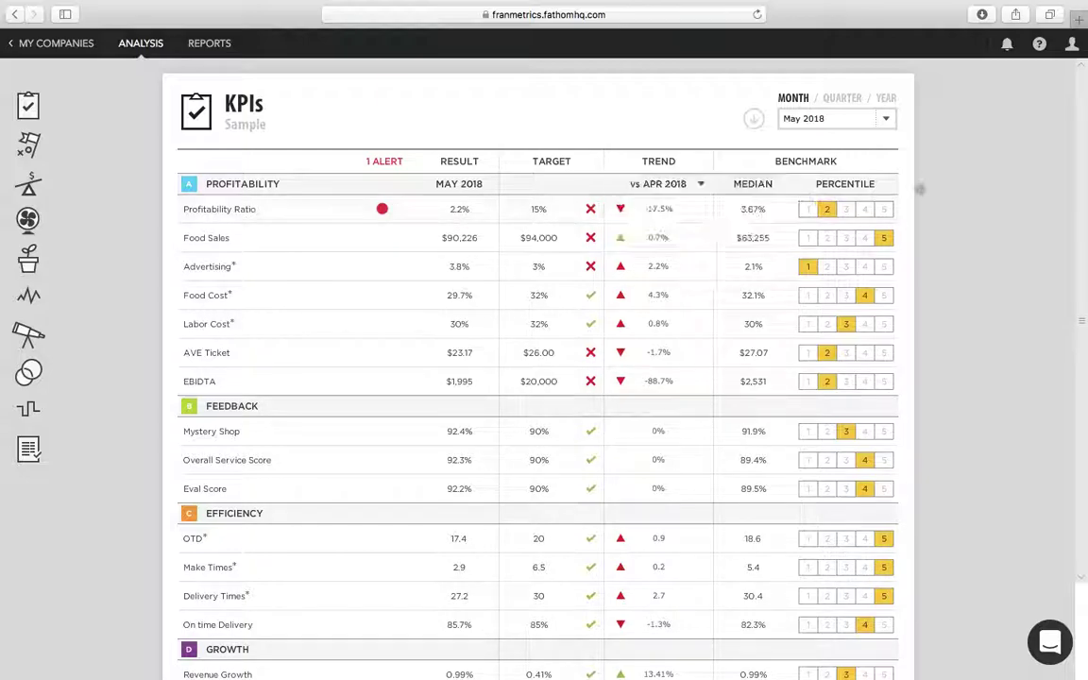
# Set the KPI period to Apr 2018 and review that month's results.
pyautogui.click(884, 120)
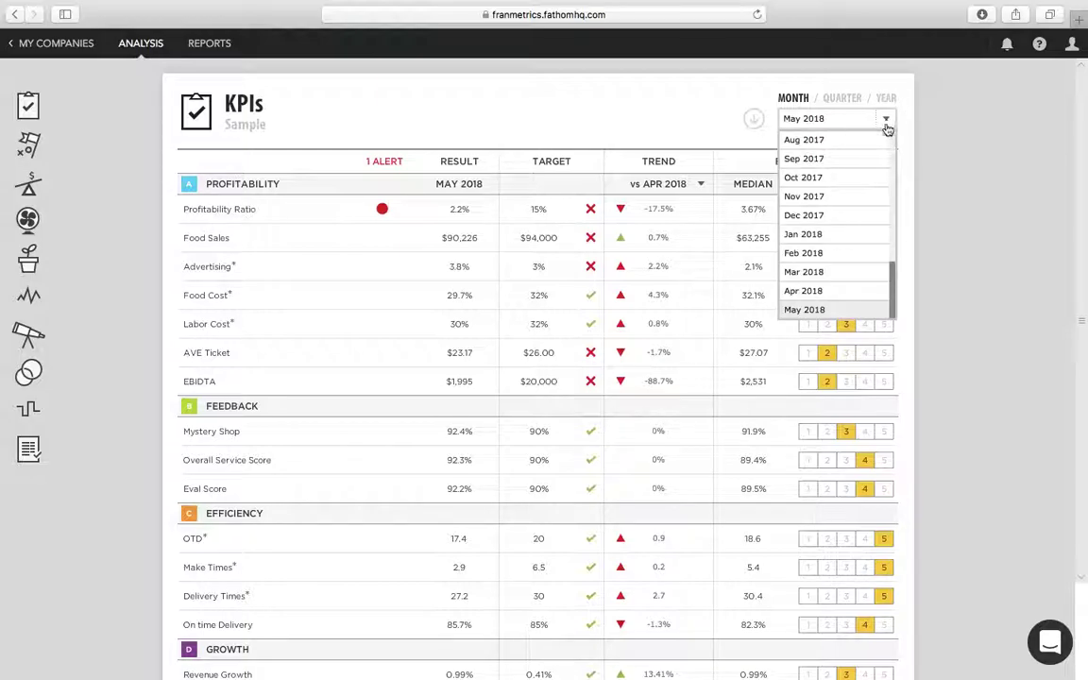
pyautogui.click(841, 291)
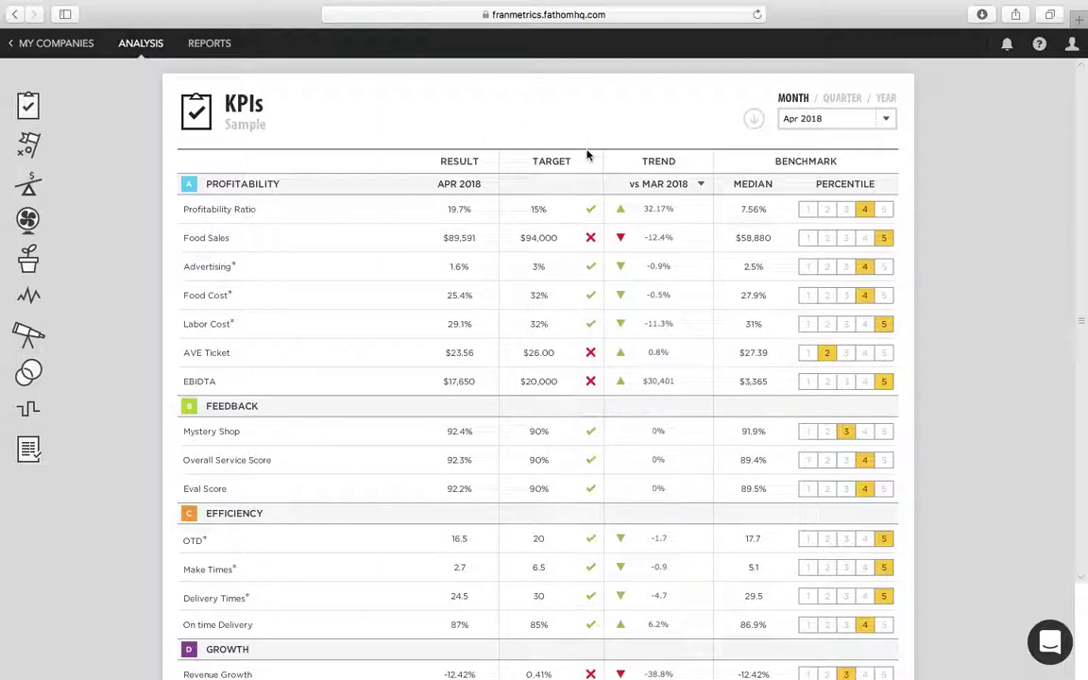
pyautogui.scroll(-3, 584, 511)
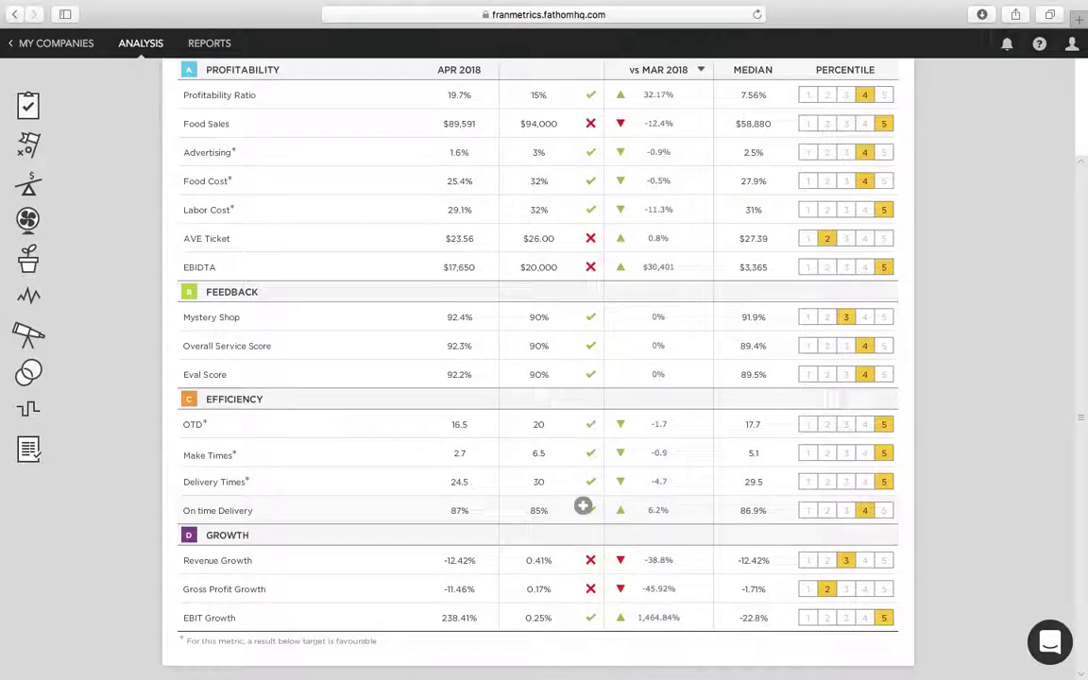
pyautogui.scroll(3, 583, 505)
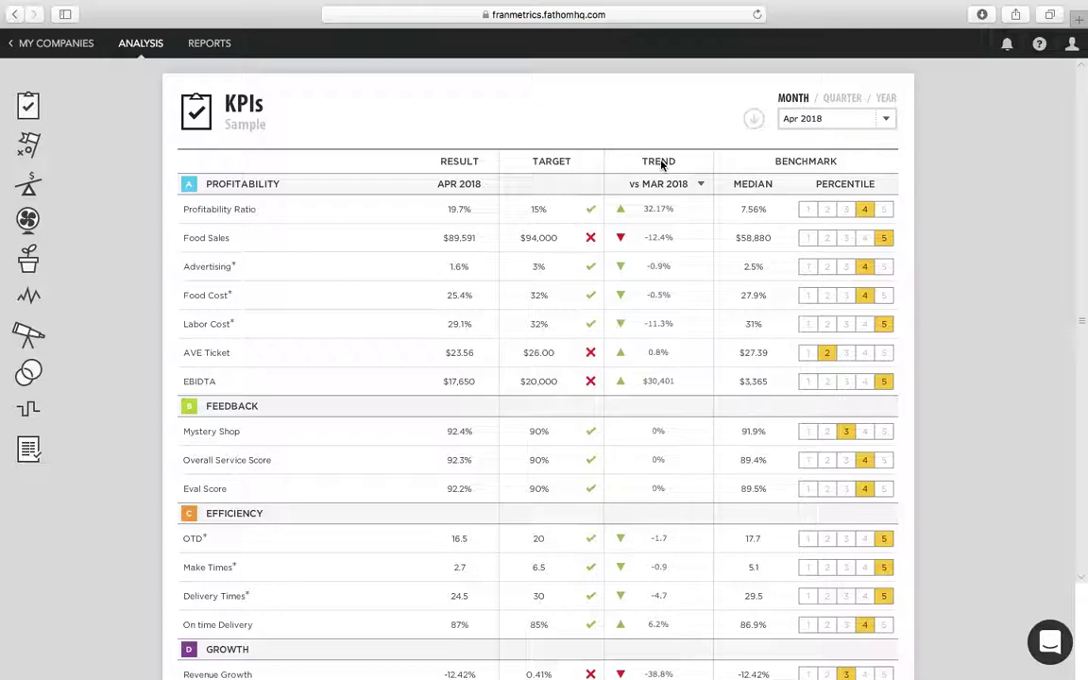
# Set the KPI trend comparison to Apr 2017 and review the benchmark medians and percentiles.
pyautogui.click(701, 184)
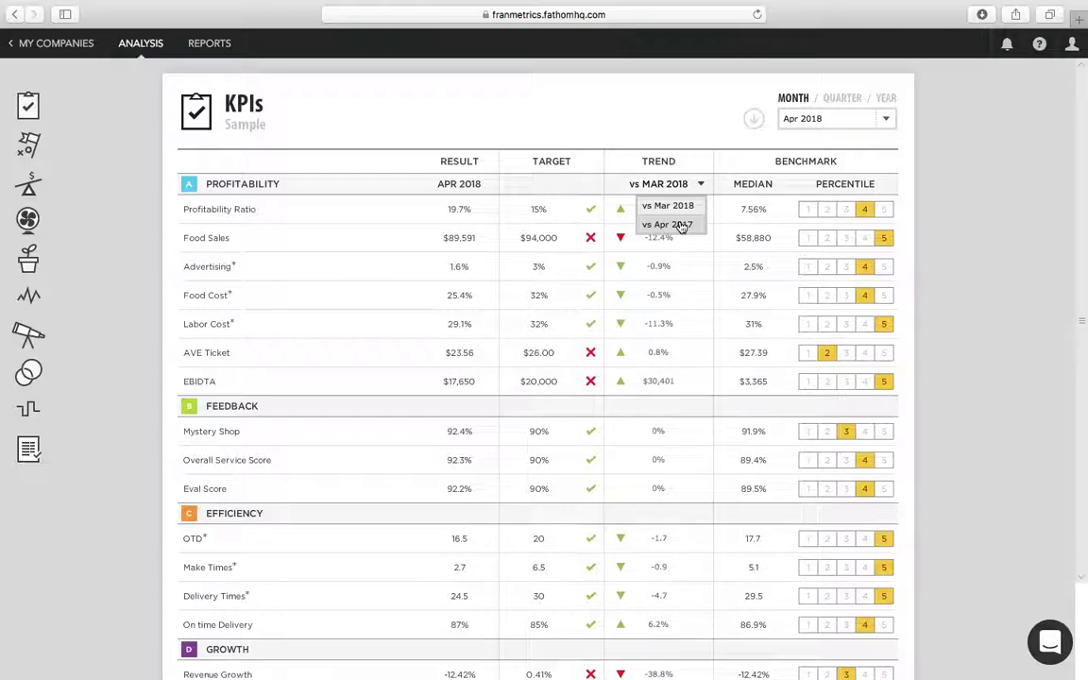
pyautogui.click(680, 224)
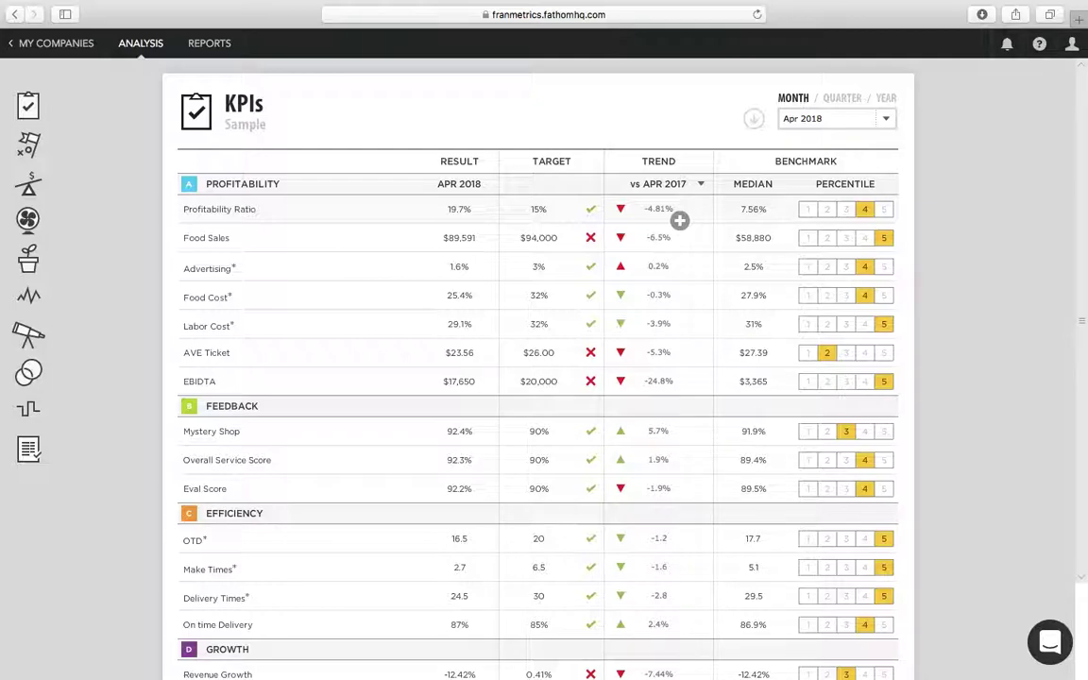
pyautogui.moveTo(861, 204)
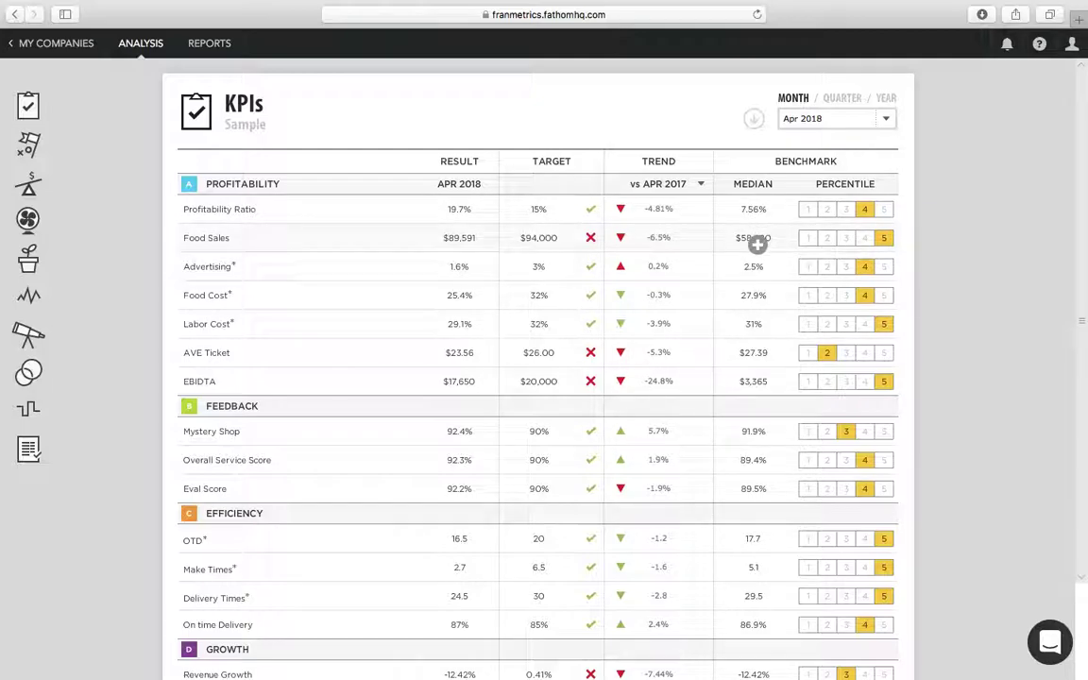
pyautogui.scroll(-2, 626, 238)
pyautogui.scroll(2, 624, 246)
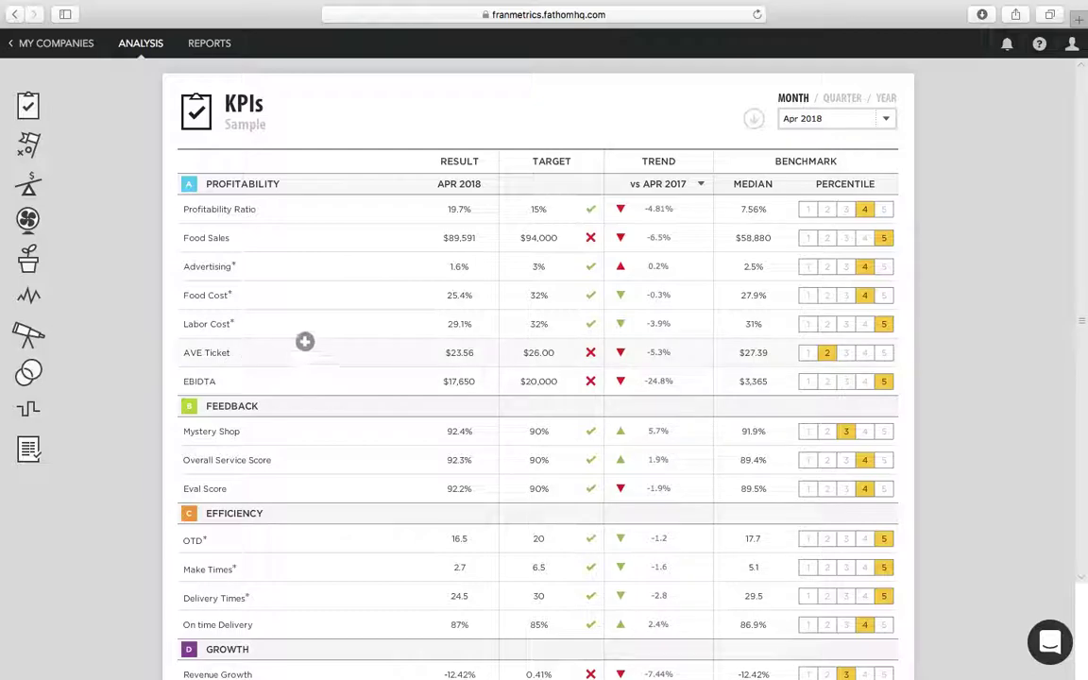
# Examine the AVE Ticket KPI's details, monthly chart and benchmark, and return to the KPI list.
pyautogui.click(307, 354)
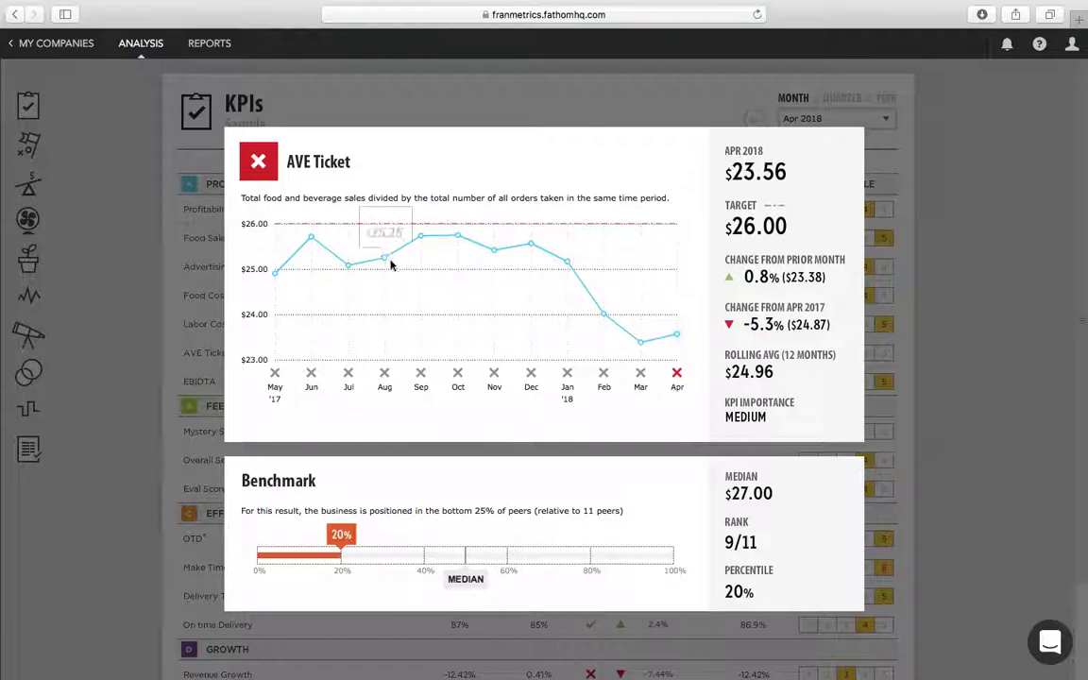
pyautogui.moveTo(533, 245)
pyautogui.click(959, 340)
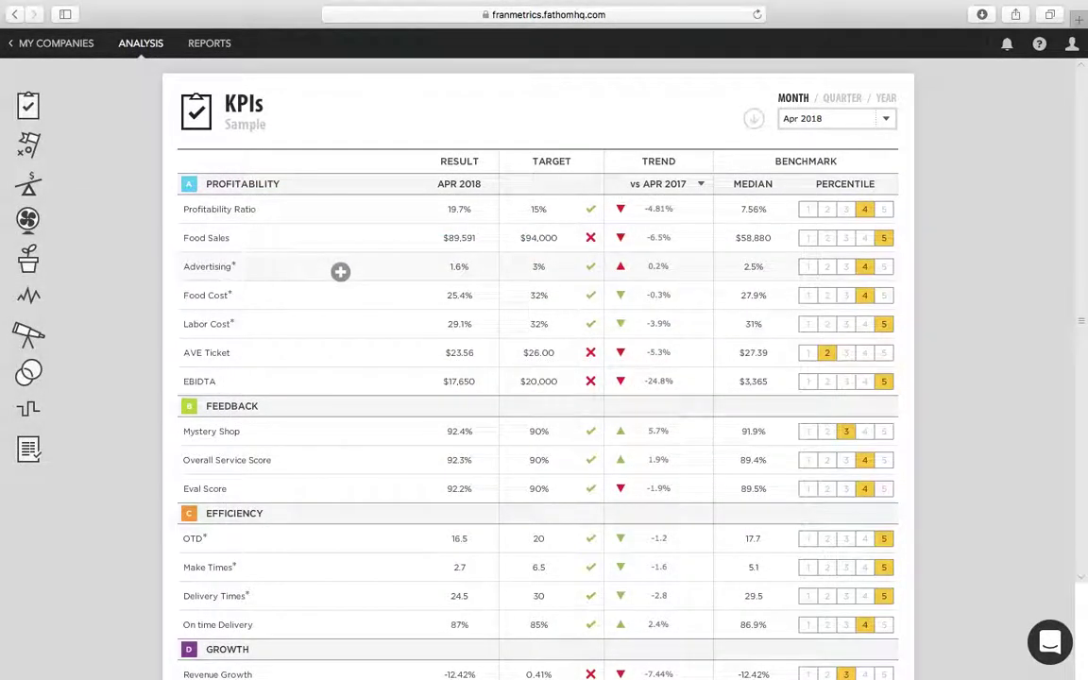
# Examine the Make Times KPI's monthly results against target and its benchmark, and close the details.
pyautogui.scroll(-3, 323, 437)
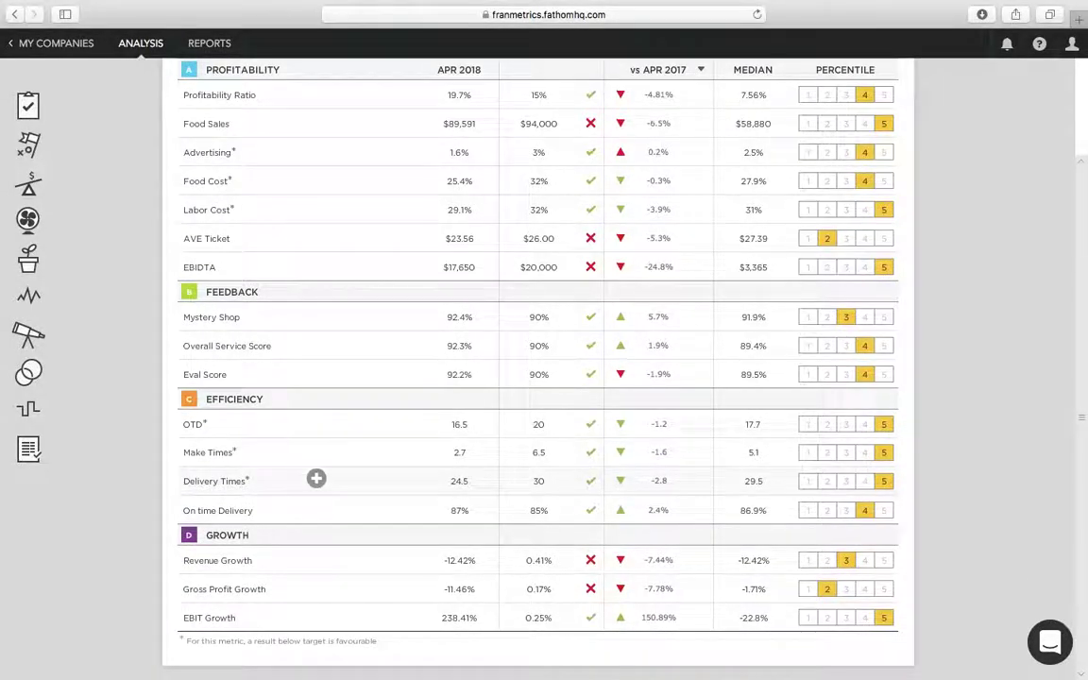
pyautogui.click(321, 455)
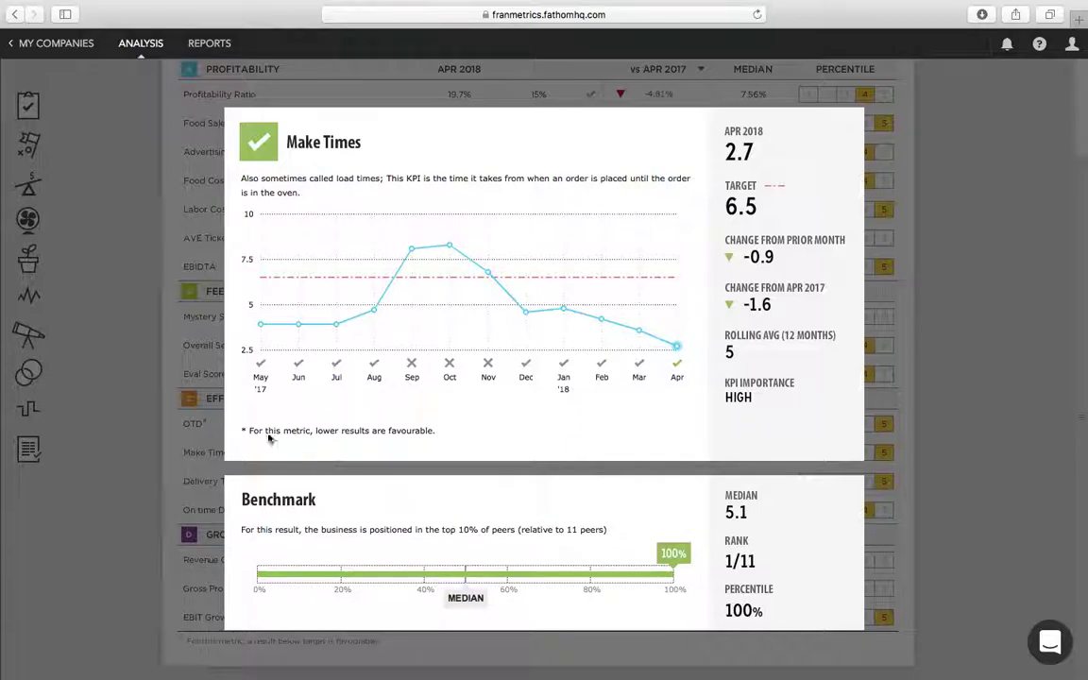
pyautogui.moveTo(374, 317)
pyautogui.moveTo(416, 247)
pyautogui.moveTo(566, 318)
pyautogui.moveTo(677, 349)
pyautogui.click(987, 321)
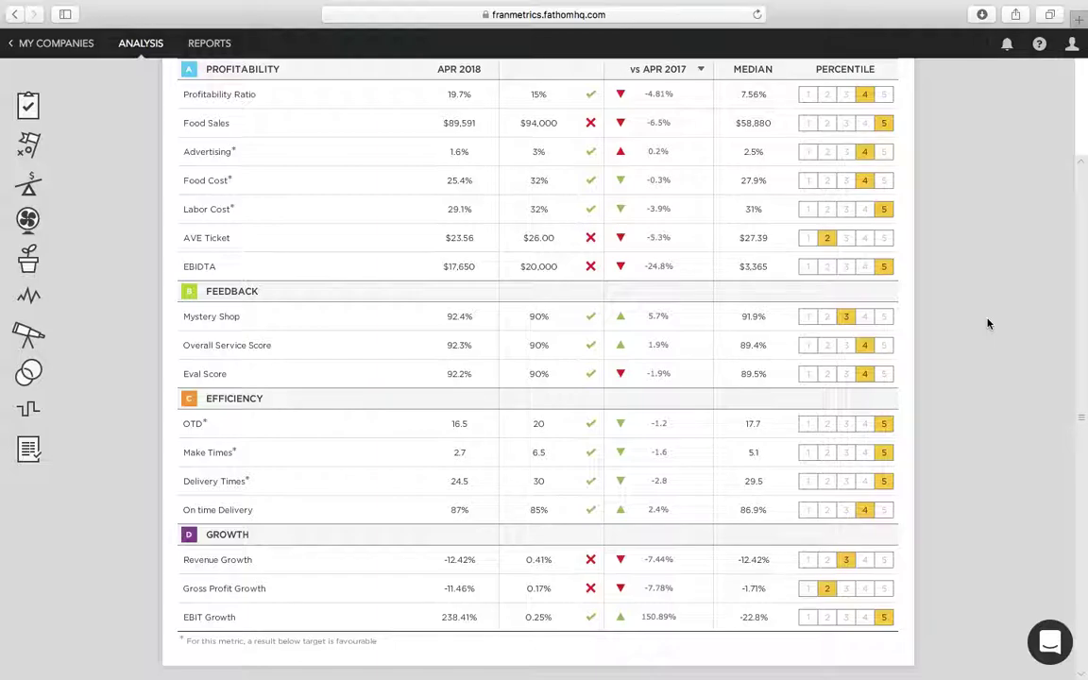
# Open the KPI Explorer for the Sample company.
pyautogui.scroll(3, 987, 324)
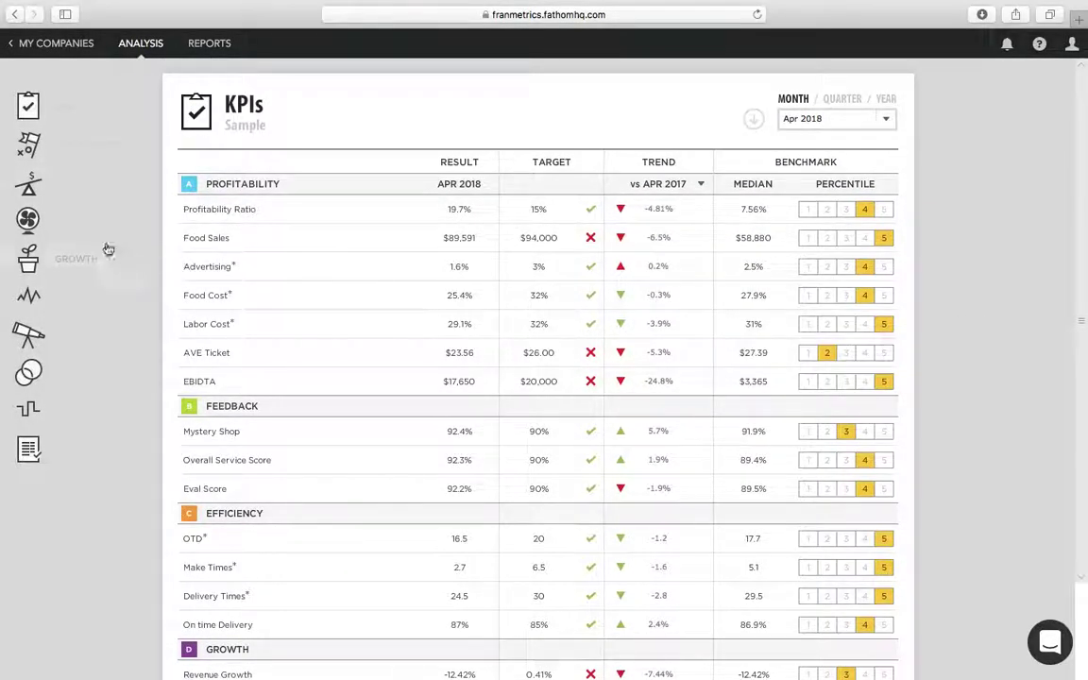
pyautogui.moveTo(68, 194)
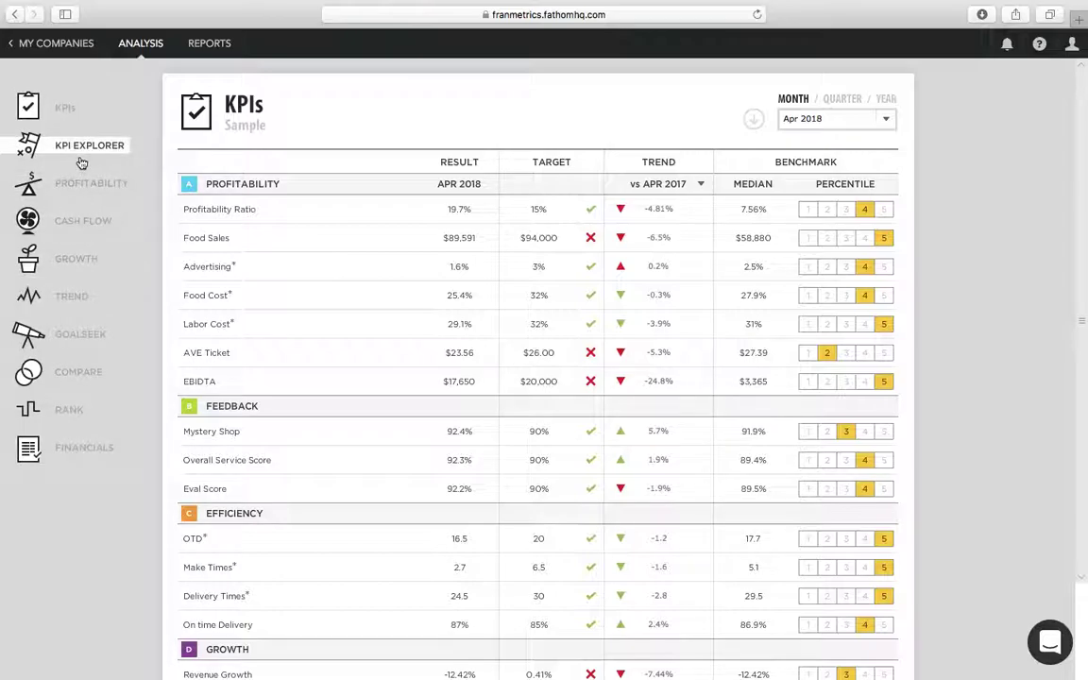
pyautogui.click(80, 151)
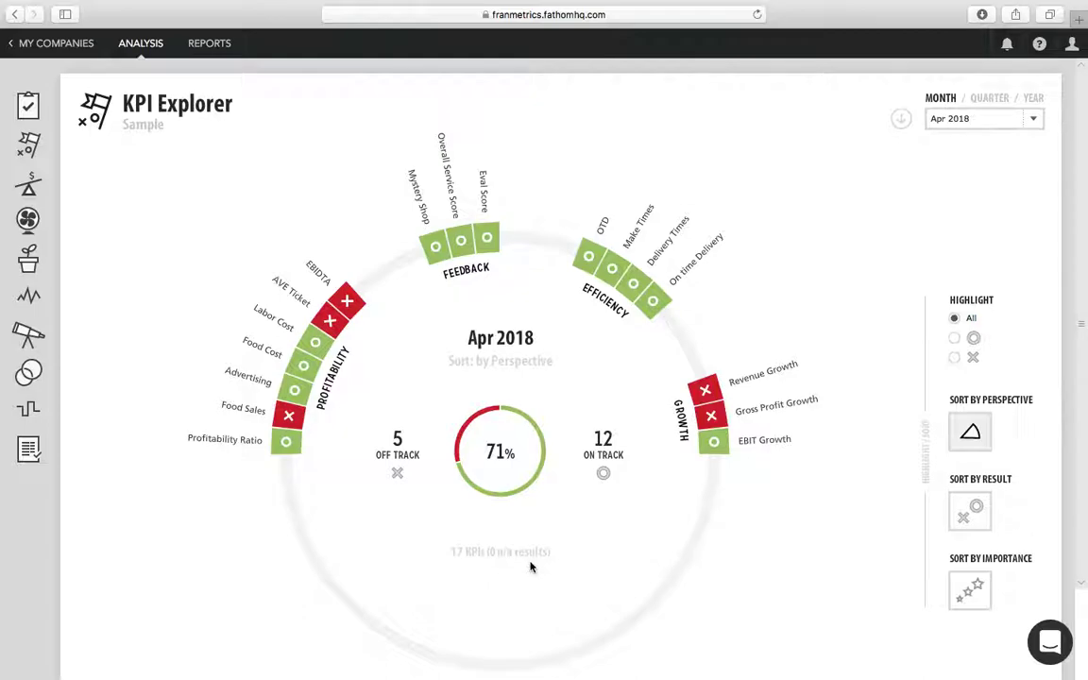
# Sort the KPI Explorer by result to inspect the off-track KPIs, and re-sort it by importance.
pyautogui.click(970, 510)
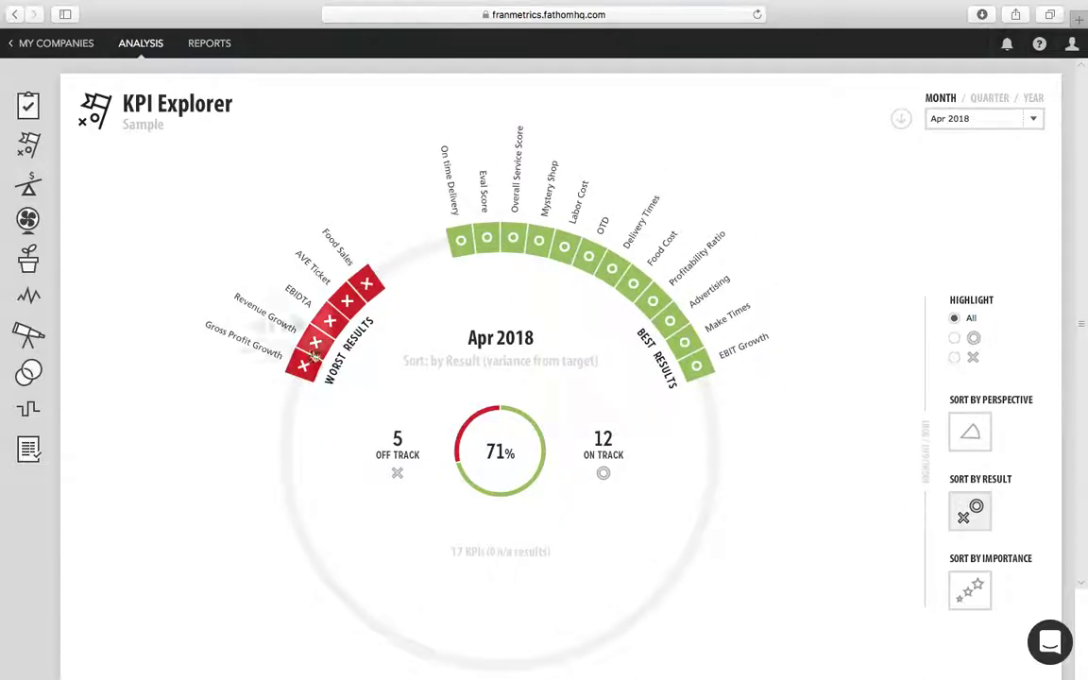
pyautogui.moveTo(288, 370)
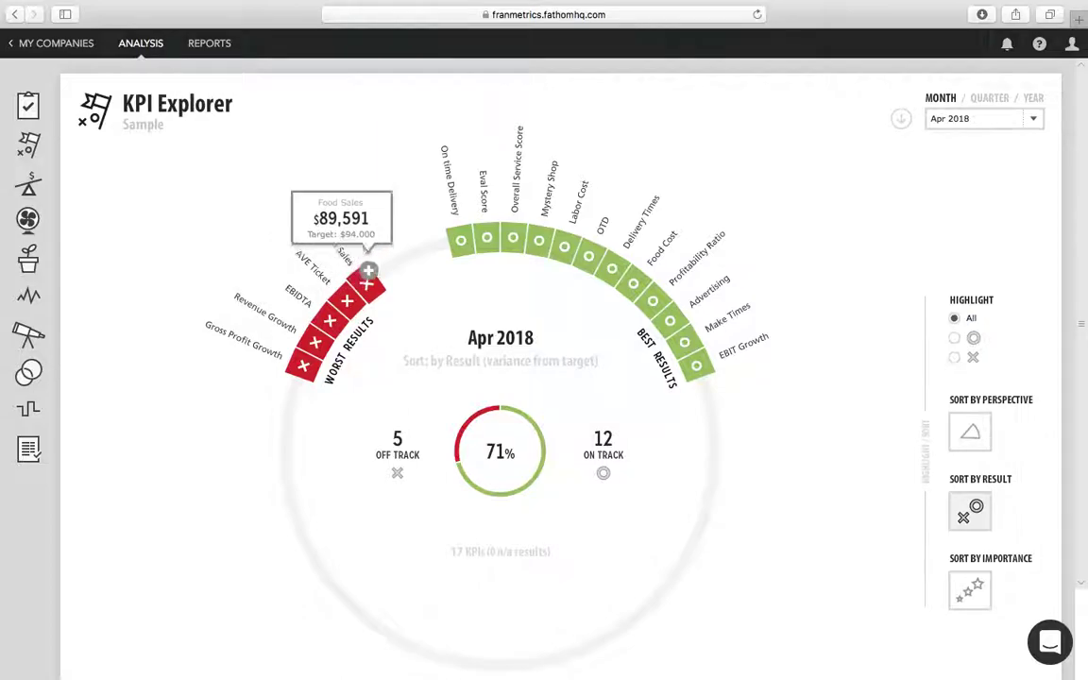
pyautogui.click(977, 594)
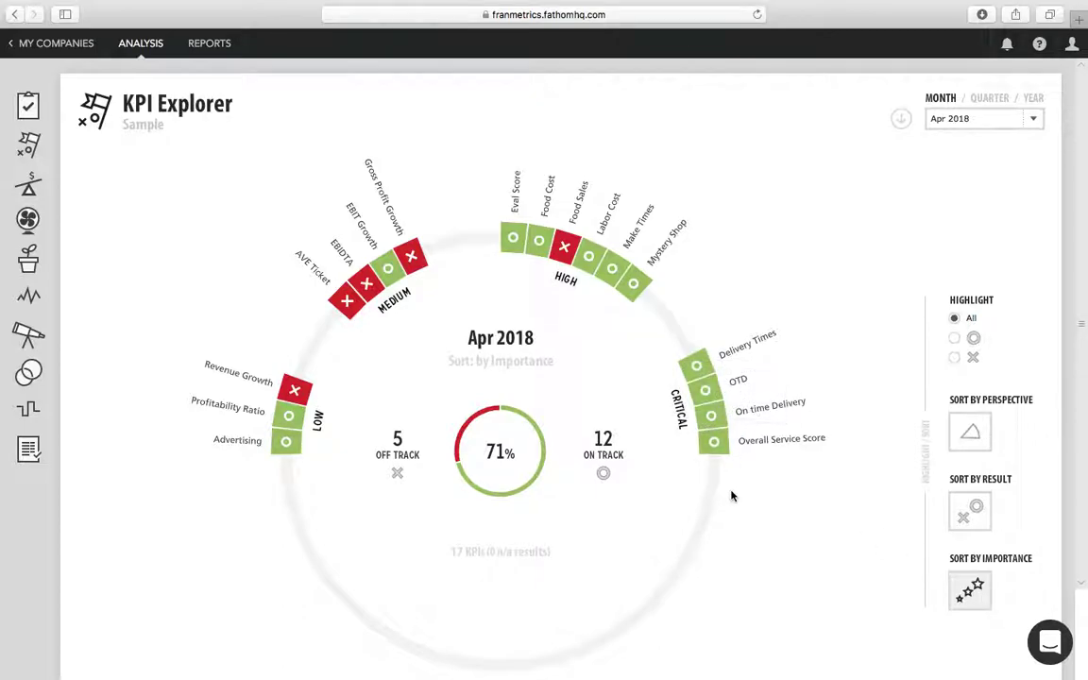
pyautogui.moveTo(563, 253)
# Open the Profitability analysis and examine the profit breakdown and the breakeven chart of revenues and costs.
pyautogui.click(42, 186)
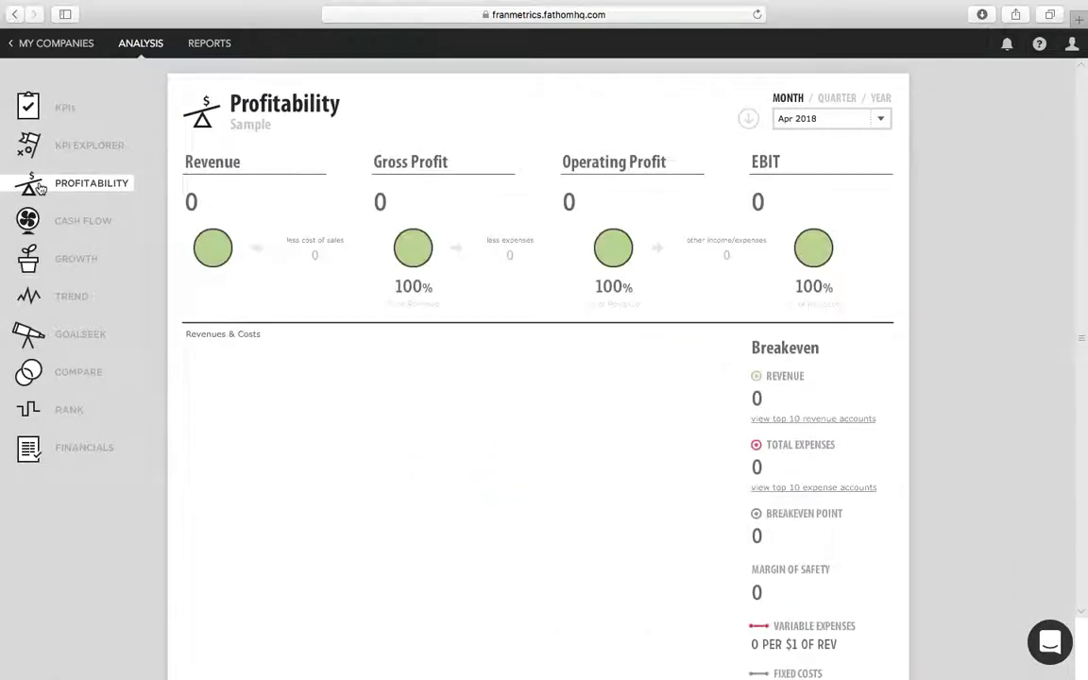
pyautogui.scroll(-2, 566, 541)
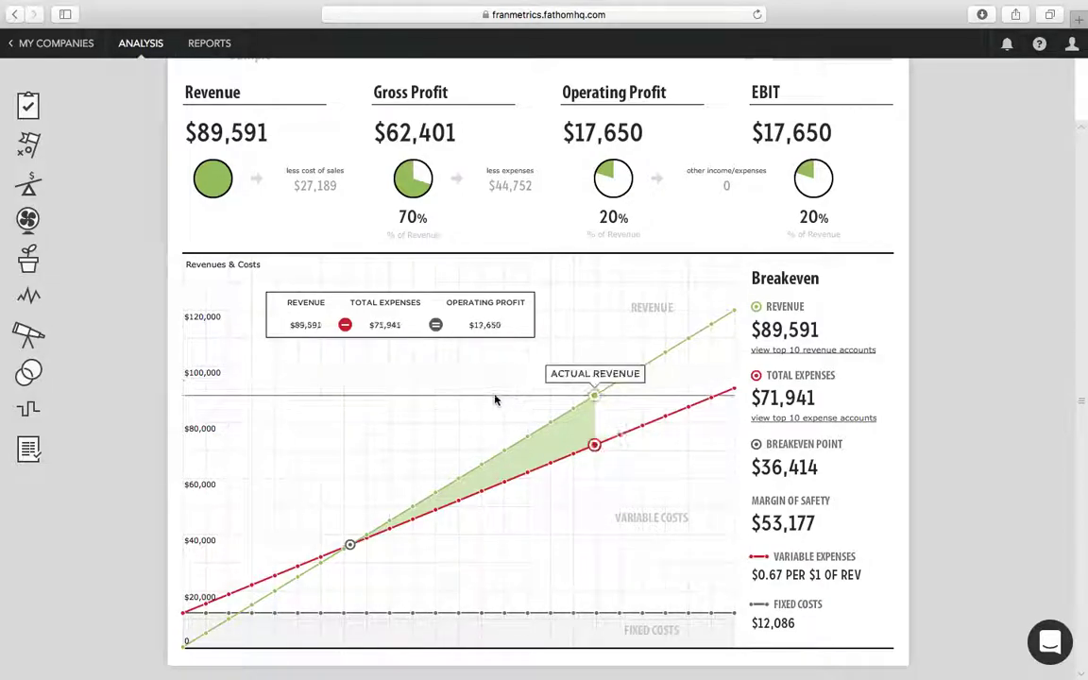
# Open the Trend analysis for the Sample company and chart the Efficiency metric OTD in place of Revenue.
pyautogui.moveTo(126, 311)
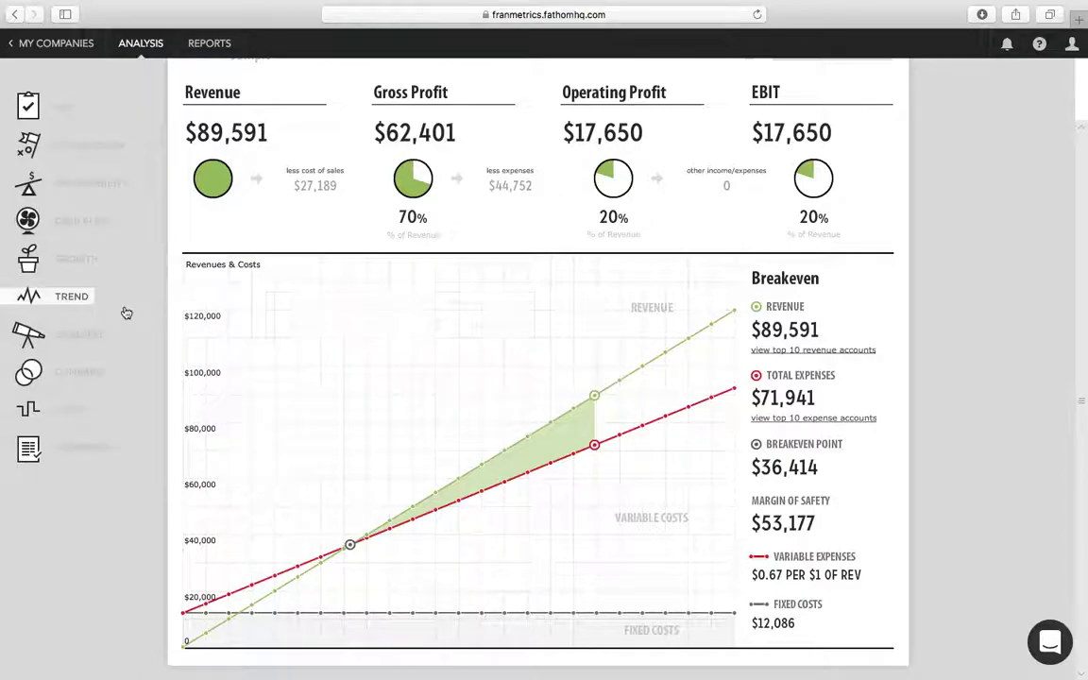
pyautogui.click(74, 297)
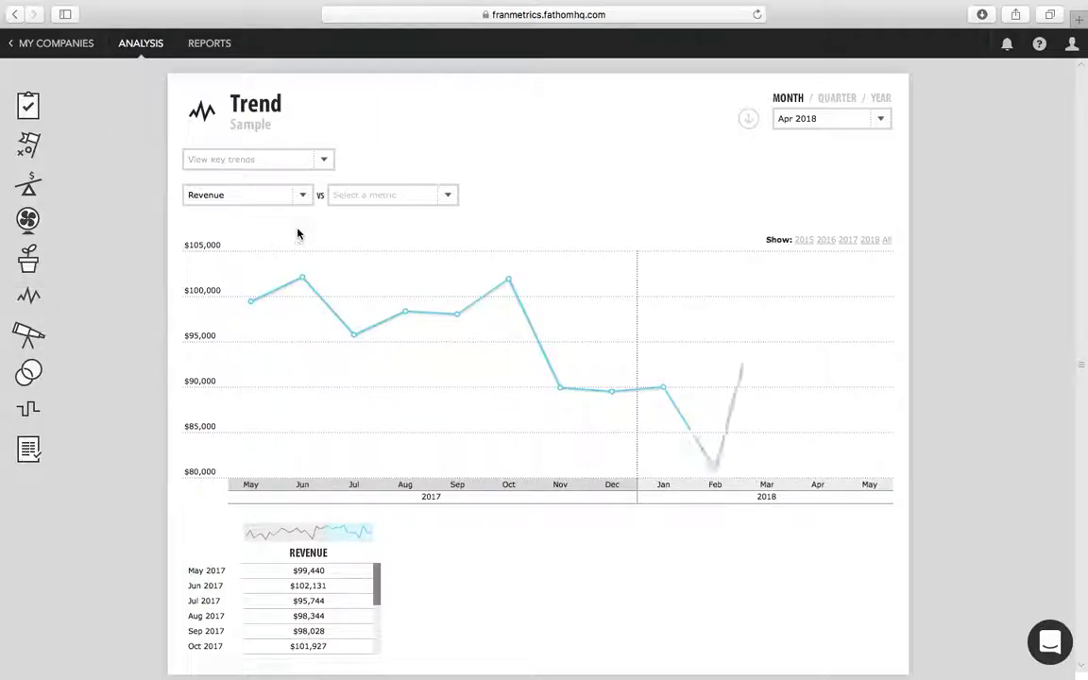
pyautogui.click(446, 194)
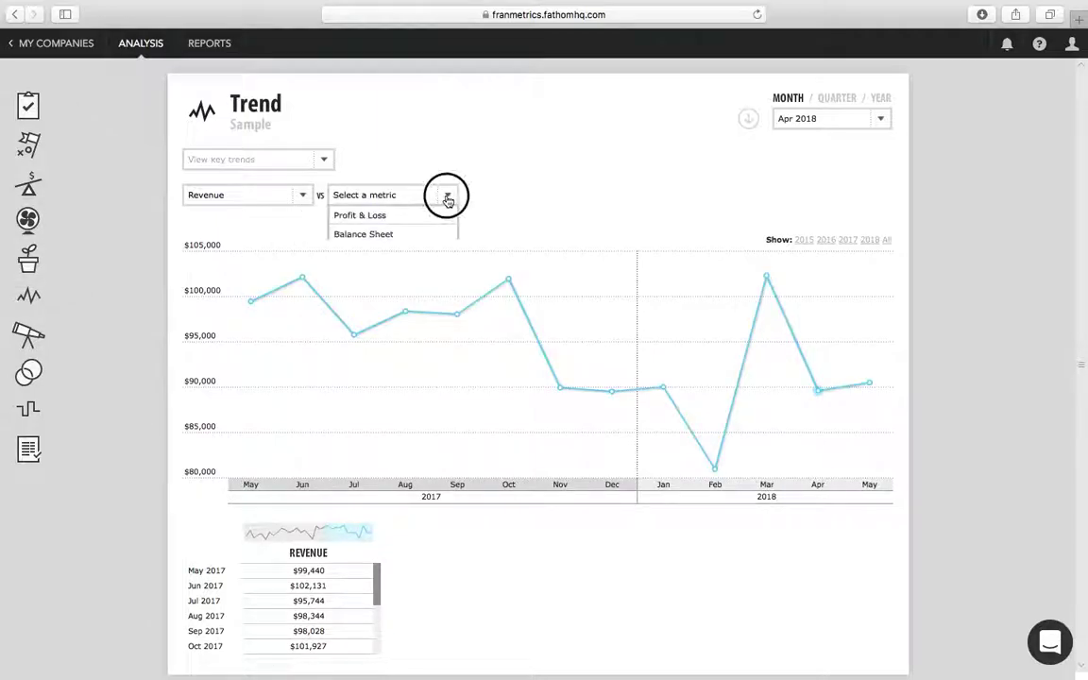
pyautogui.click(301, 195)
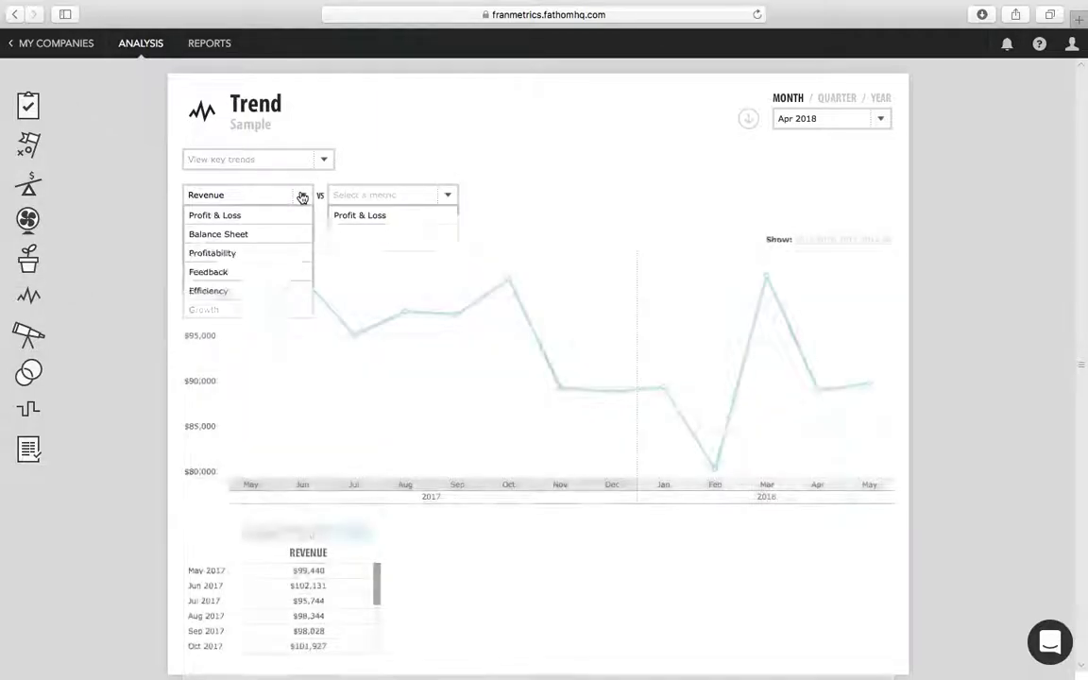
pyautogui.moveTo(265, 296)
pyautogui.click(330, 290)
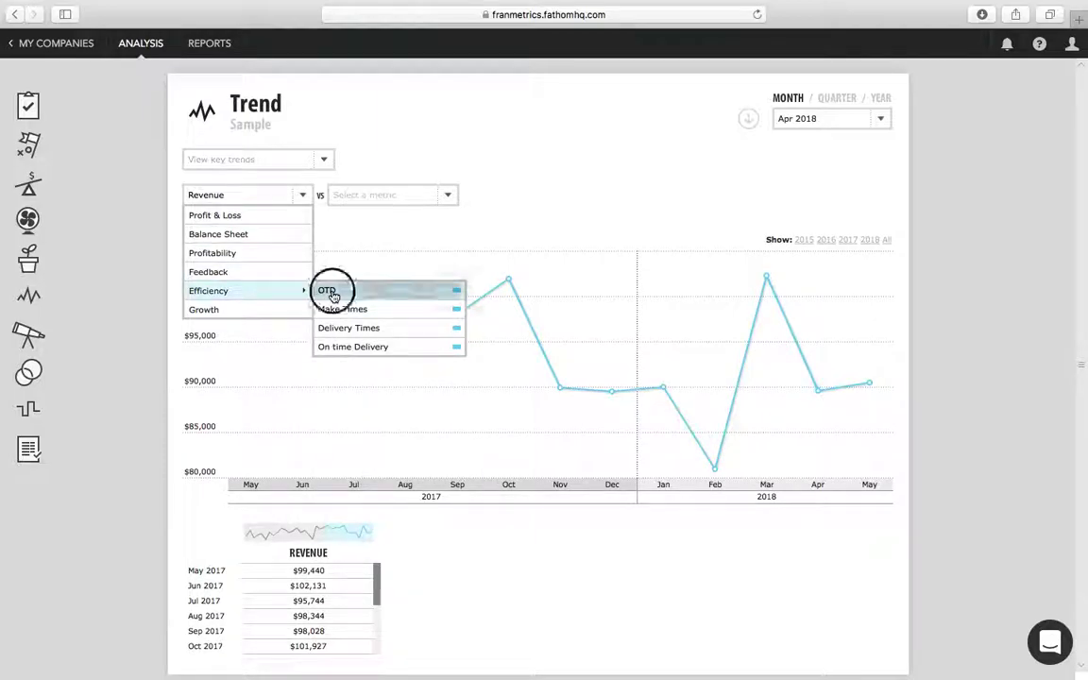
# Add the Efficiency metrics Make Times and Delivery Times to the trend chart for comparison with OTD.
pyautogui.click(447, 197)
pyautogui.moveTo(397, 304)
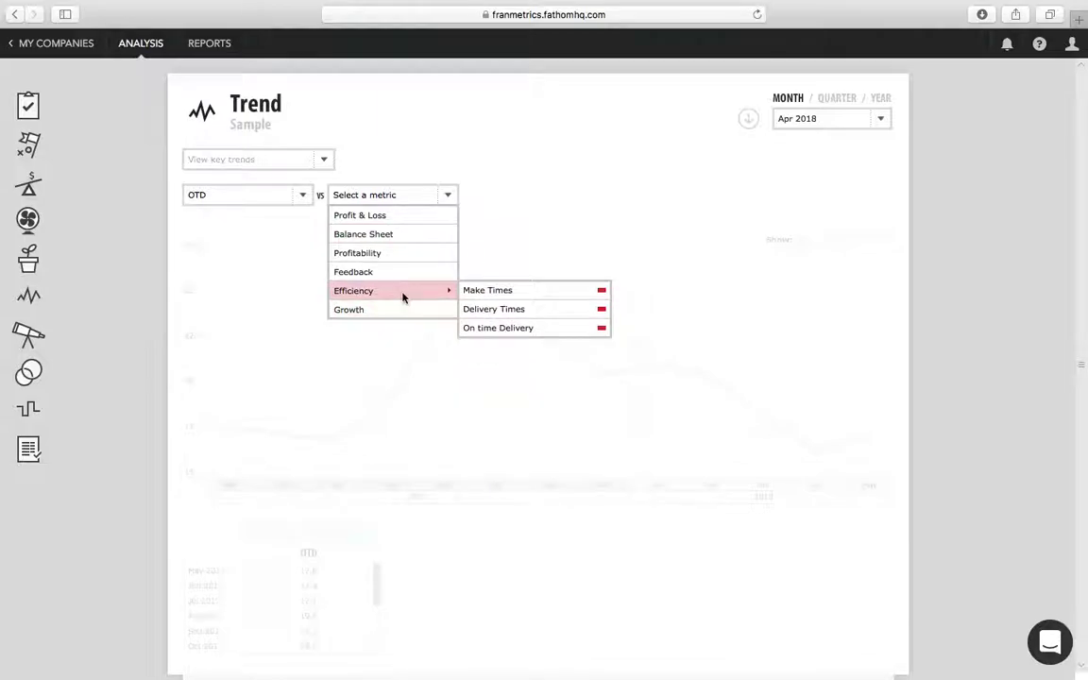
pyautogui.click(477, 290)
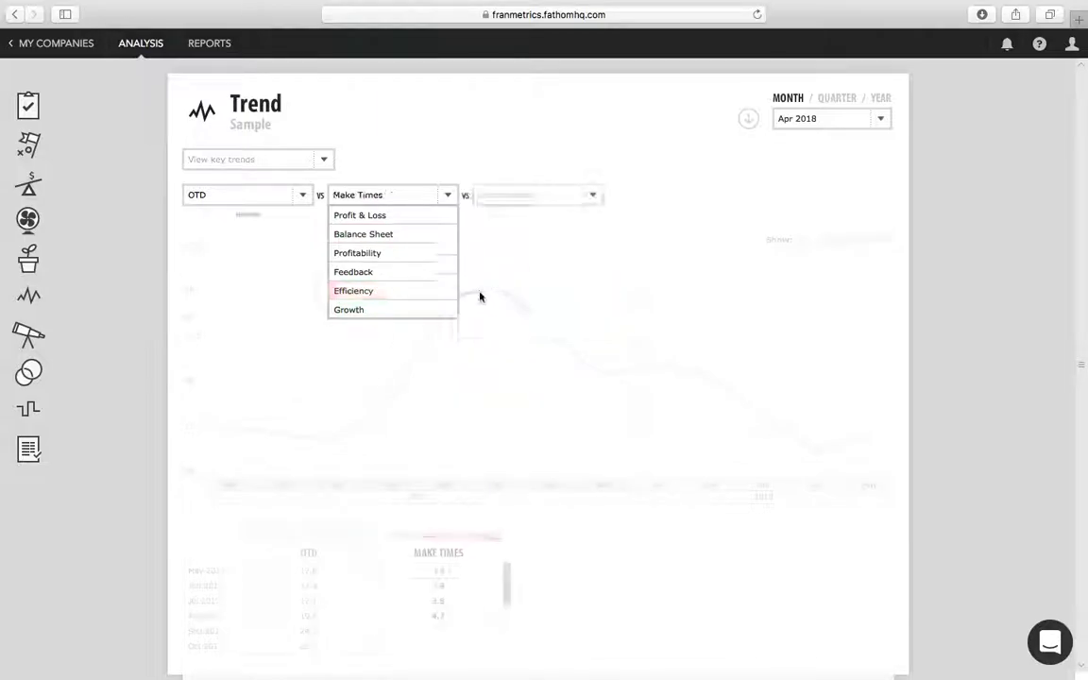
pyautogui.click(596, 202)
pyautogui.moveTo(553, 295)
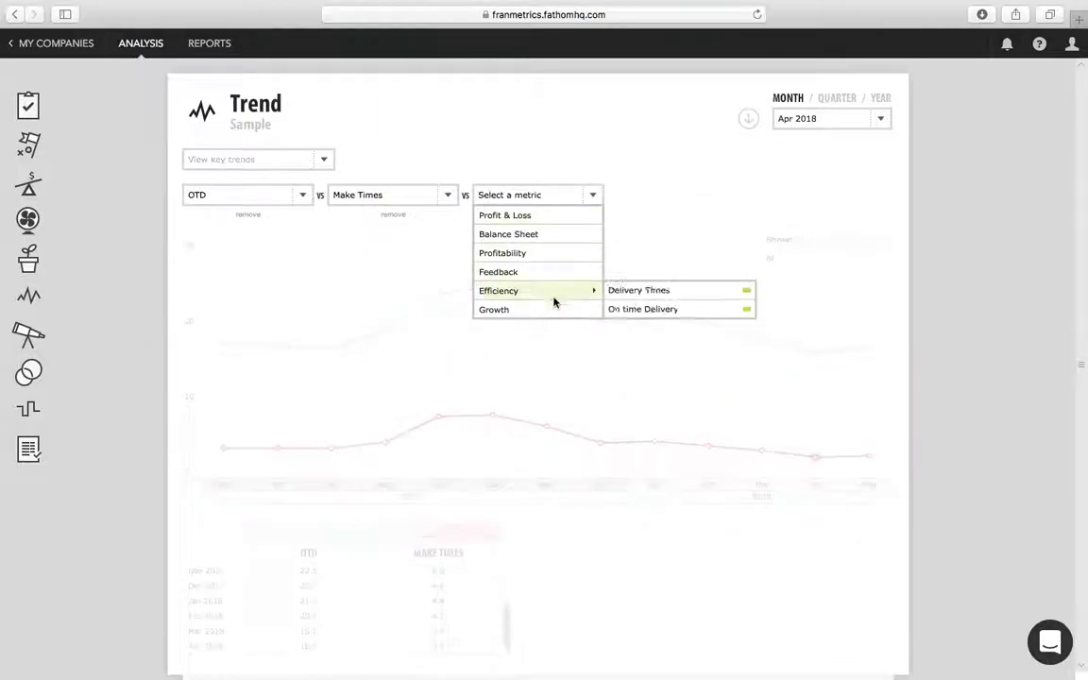
pyautogui.click(628, 294)
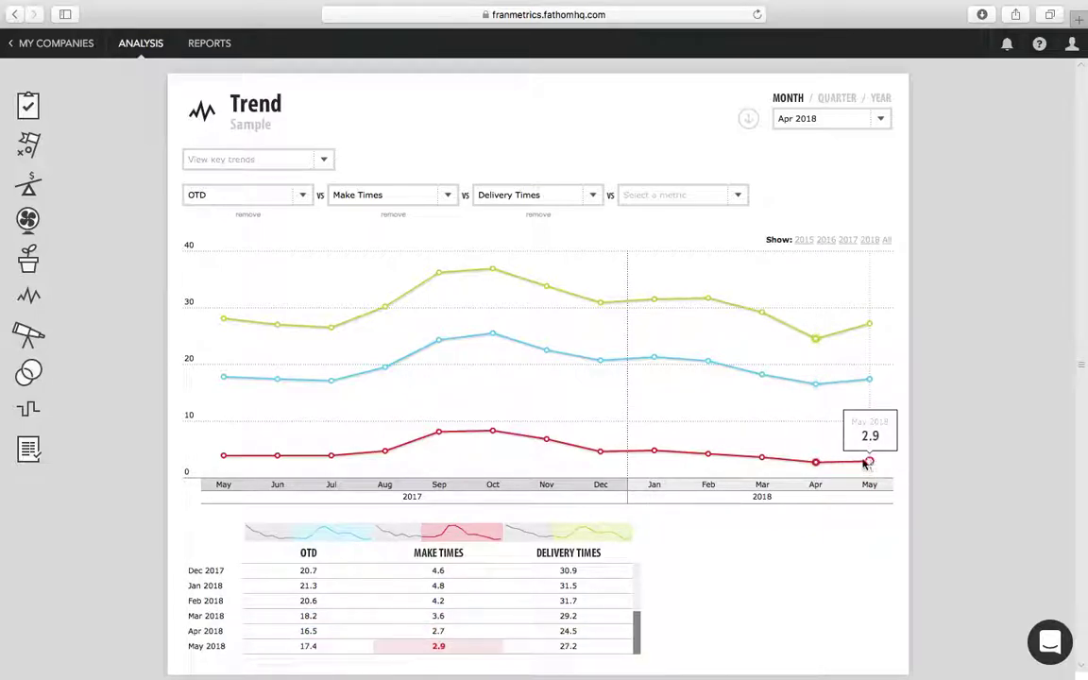
pyautogui.moveTo(823, 470)
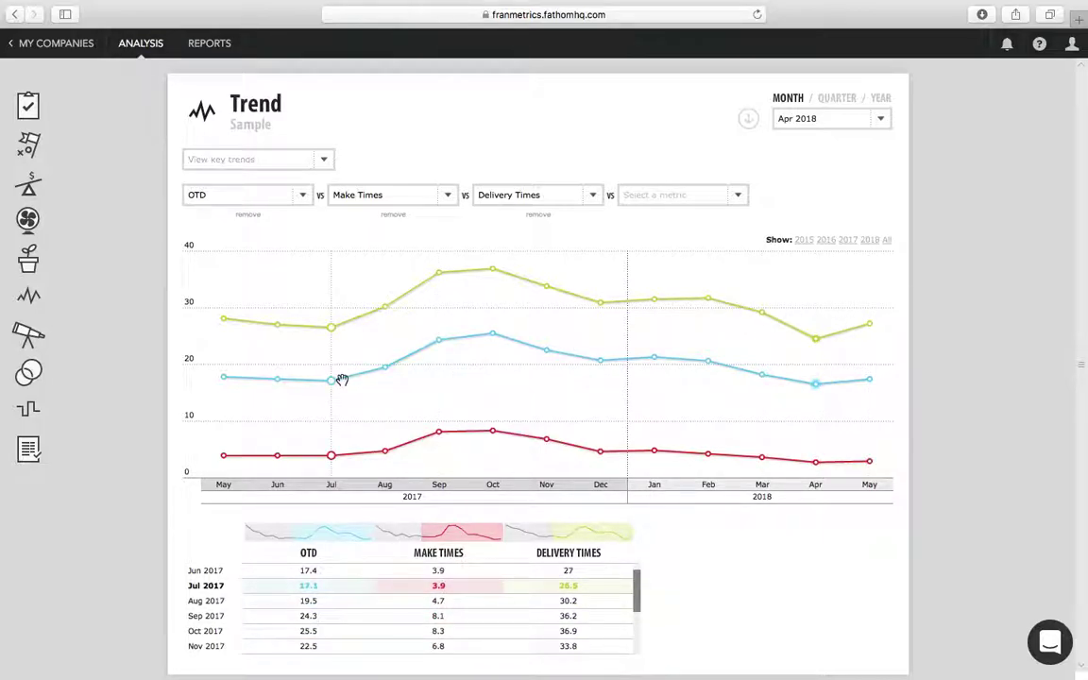
# Open the Rank analysis and add Company 5 and Company 3 to the ranking chart alongside Sample.
pyautogui.moveTo(104, 369)
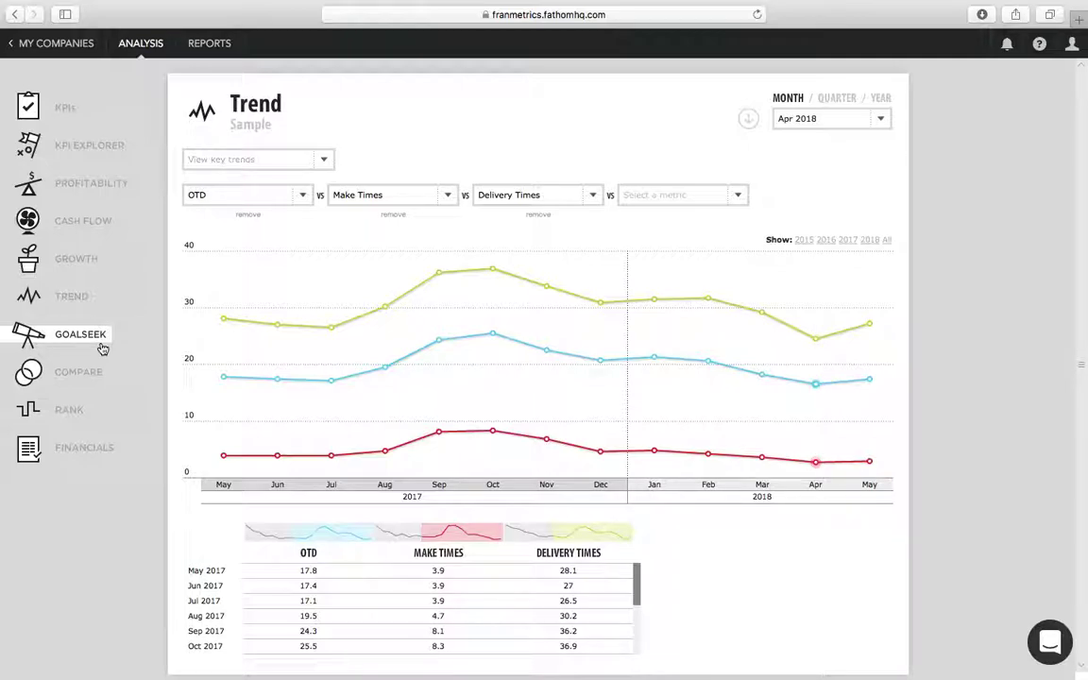
pyautogui.click(71, 413)
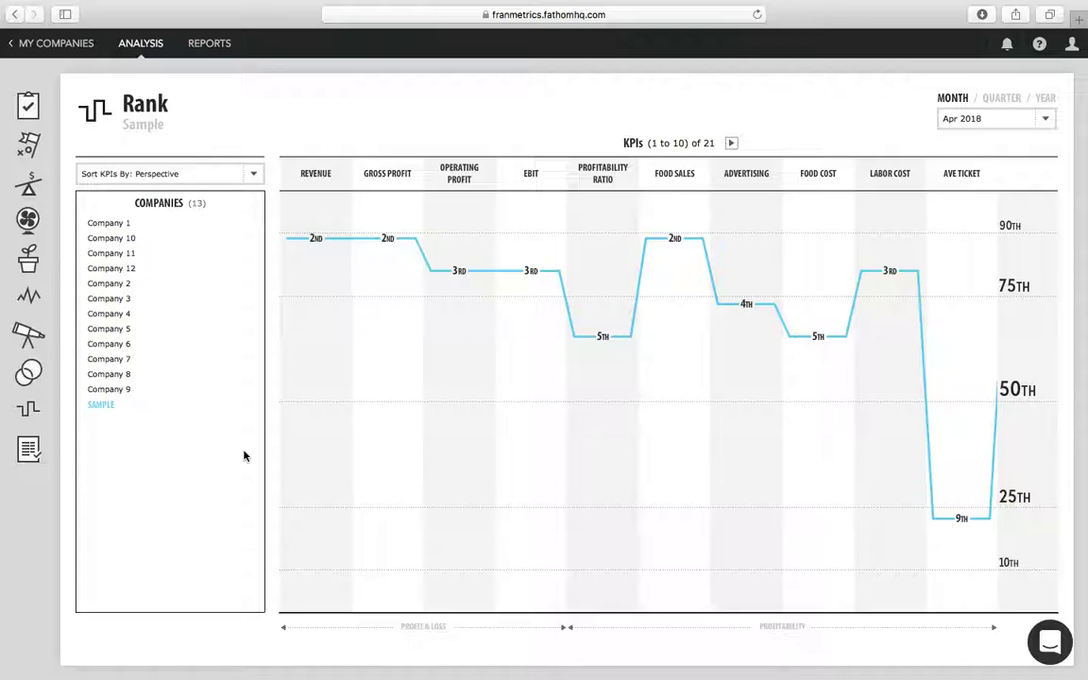
pyautogui.click(91, 328)
pyautogui.click(107, 299)
# Browse forward to the last KPI rankings and back to the earlier ones, and take the browser window out of full screen.
pyautogui.click(730, 142)
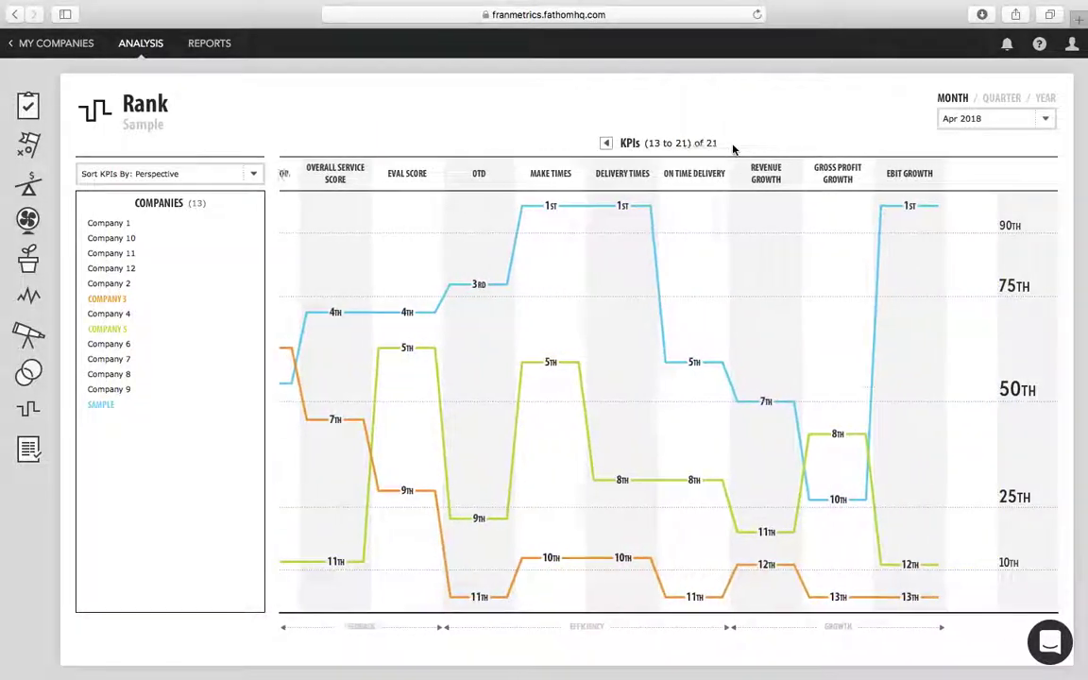
pyautogui.click(605, 143)
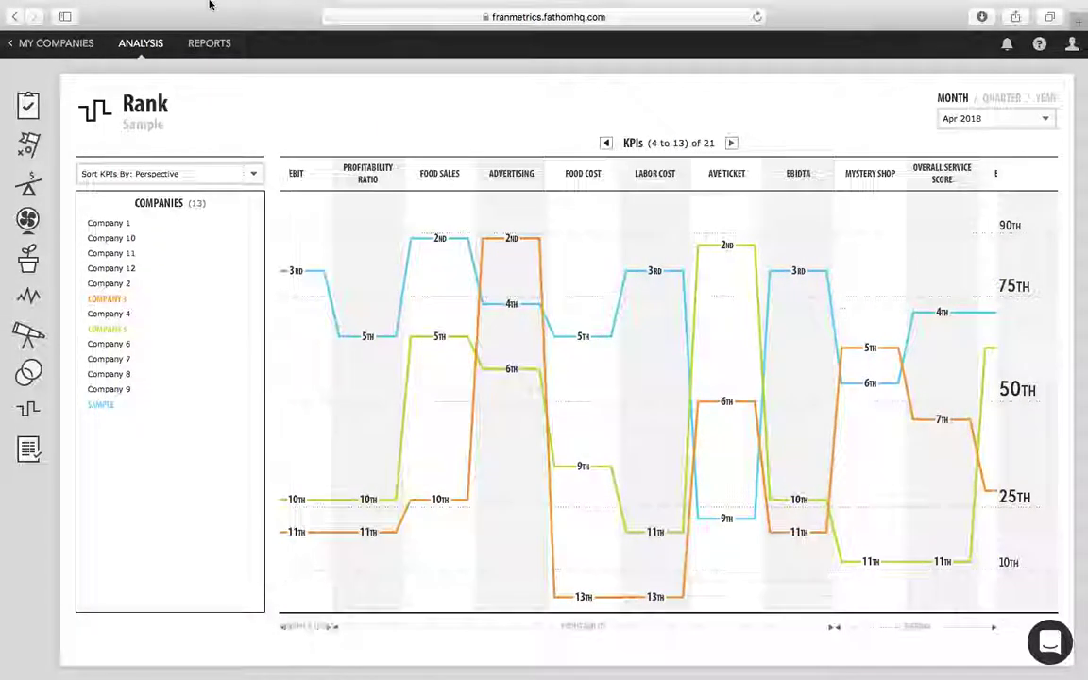
pyautogui.moveTo(209, 5)
pyautogui.click(46, 29)
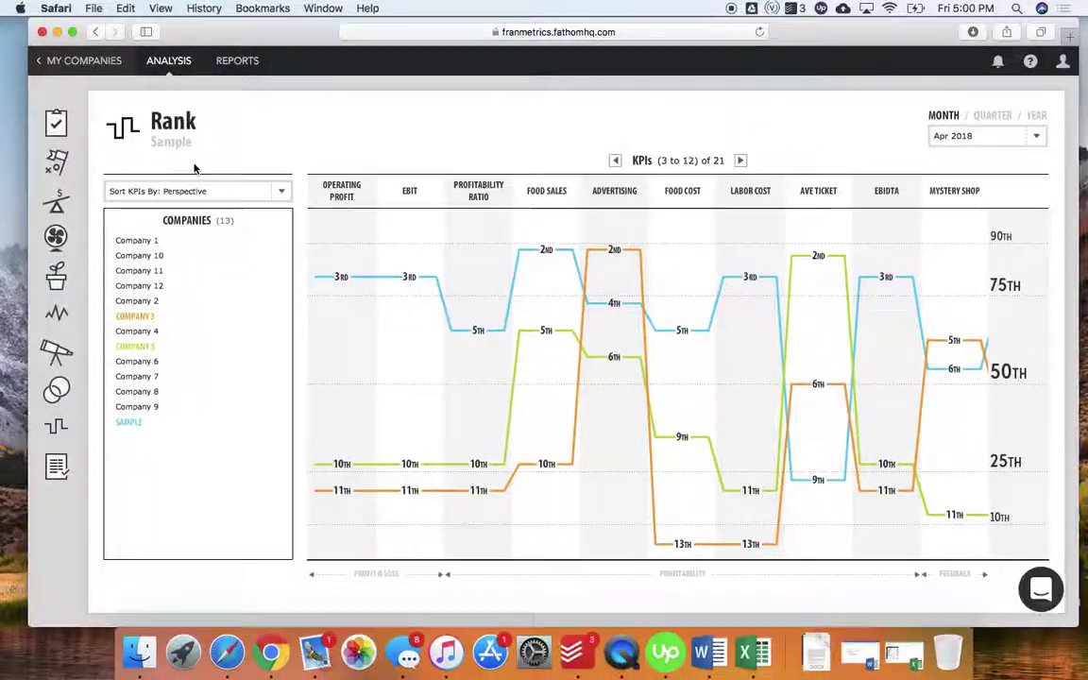